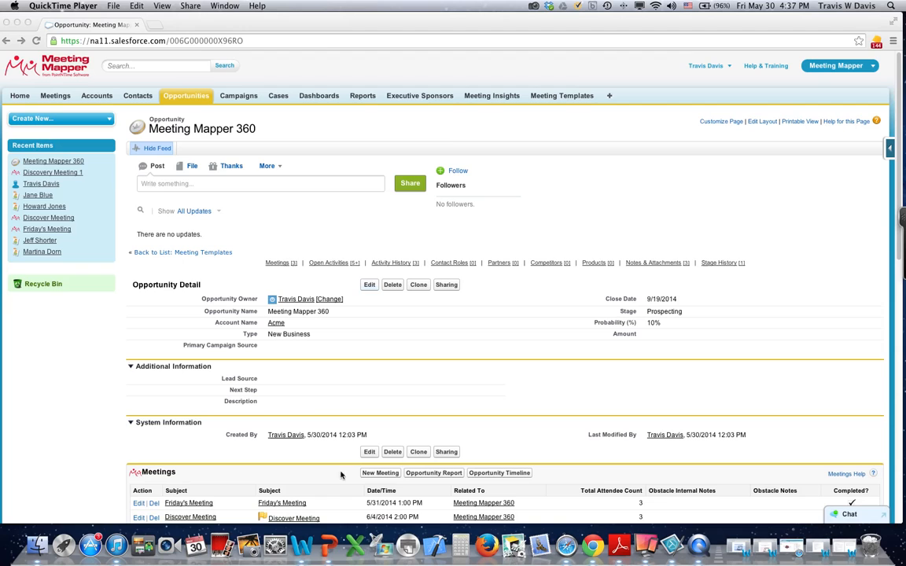
Create a new meeting from the opportunity, titled Initial Meeting, using the Discovery Meeting template.
{"action": "left_click", "coordinate": [379, 476]}
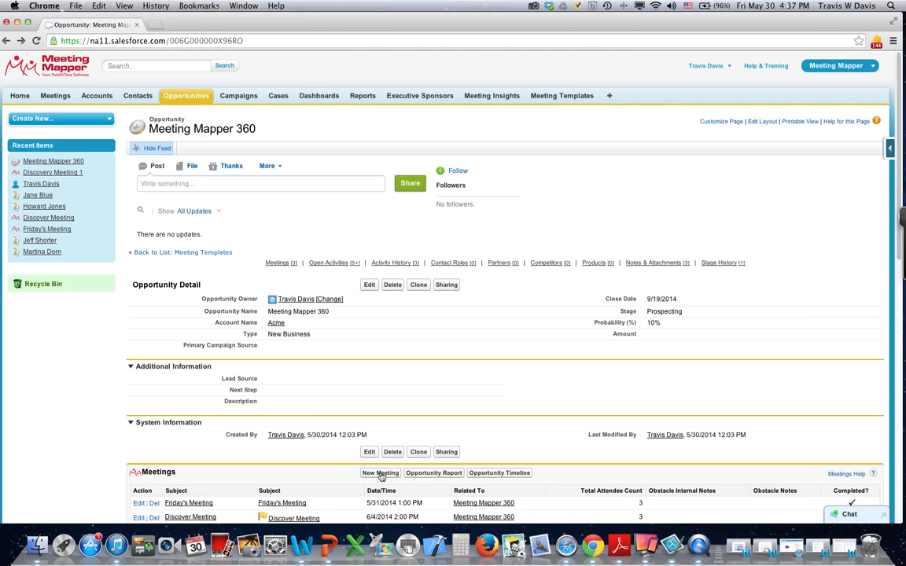
{"action": "left_click", "coordinate": [381, 476]}
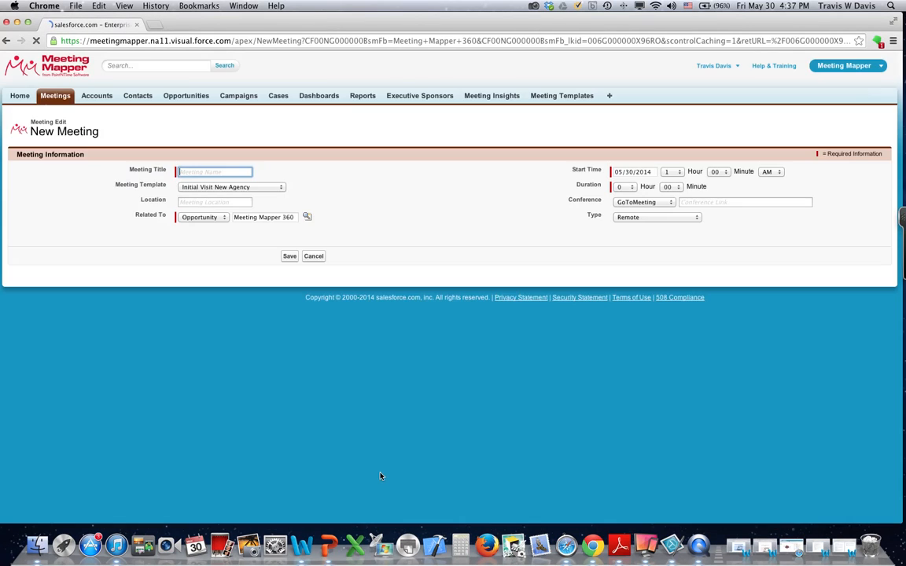
{"action": "left_click", "coordinate": [209, 172]}
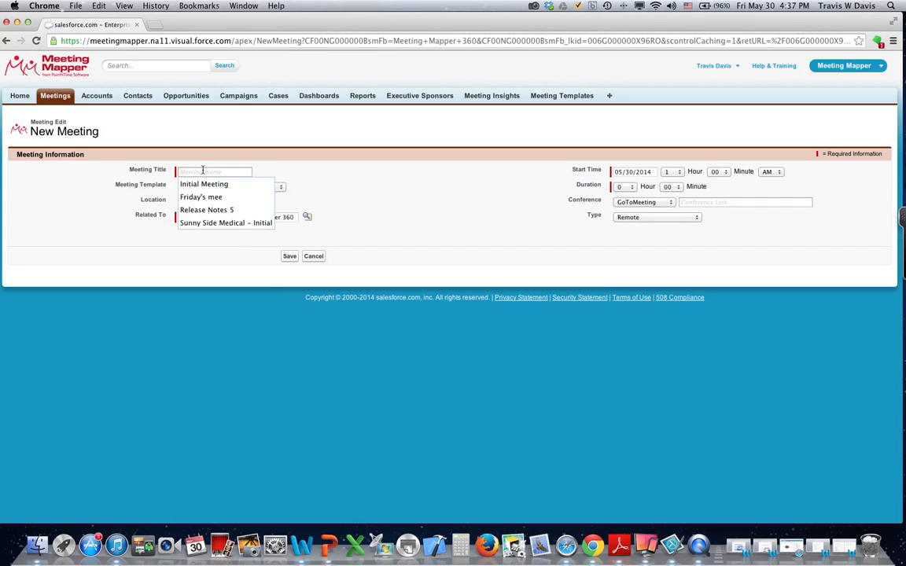
{"action": "left_click", "coordinate": [201, 185]}
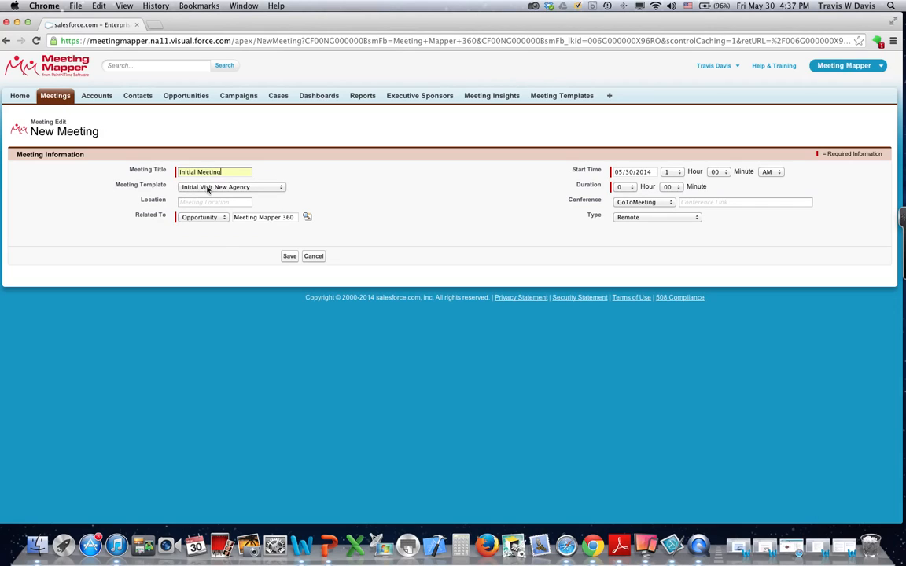
{"action": "left_click", "coordinate": [206, 187]}
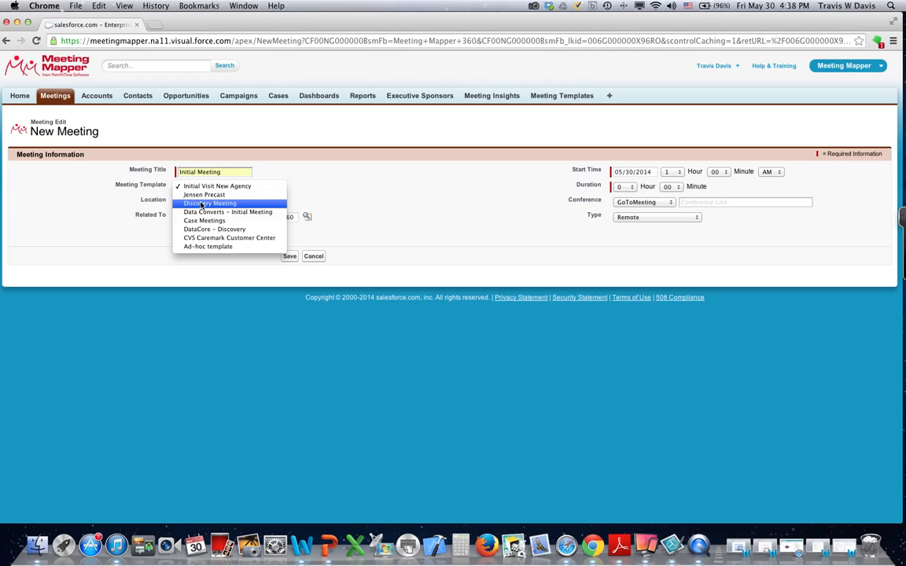
{"action": "left_click", "coordinate": [202, 205]}
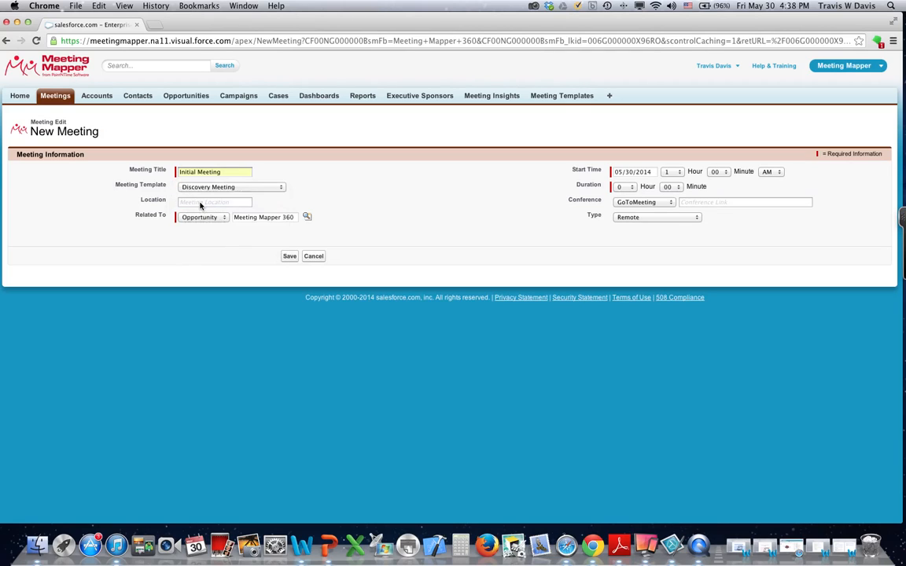
Set the new meeting's location to Allen, TX.
{"action": "left_click", "coordinate": [200, 202]}
{"action": "type", "text": "Allen, TX"}
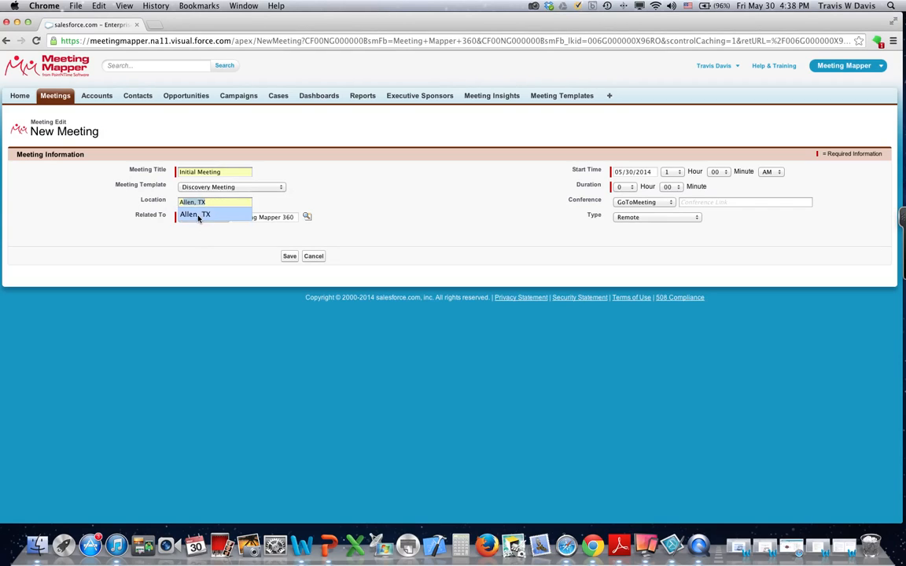
{"action": "left_click", "coordinate": [199, 217]}
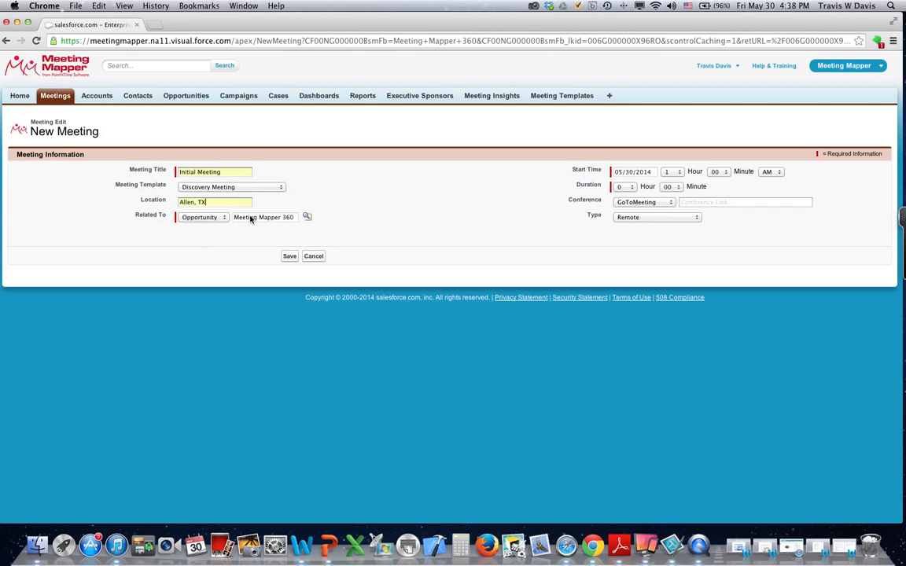
Set the meeting's start date to 06/05/2014 and its time of day to PM.
{"action": "left_click", "coordinate": [633, 173]}
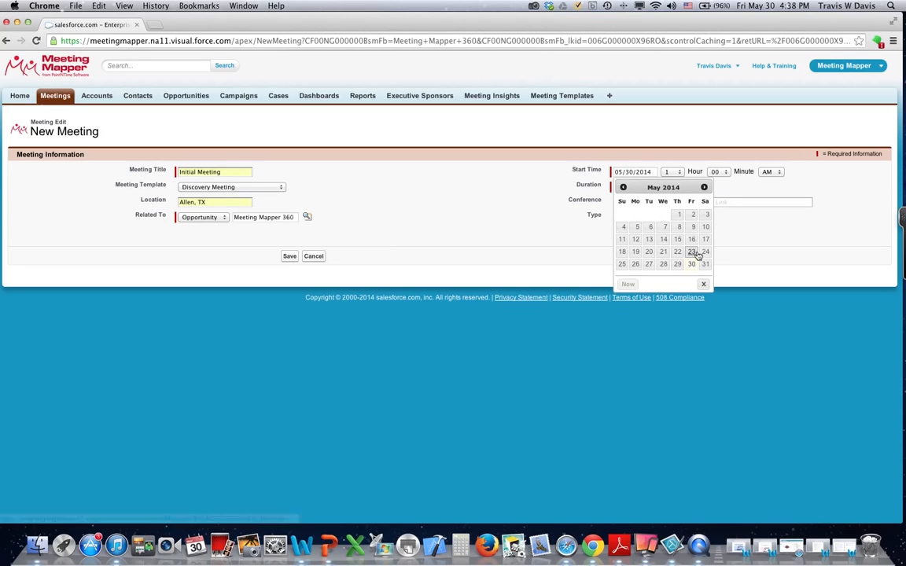
{"action": "left_click", "coordinate": [704, 187]}
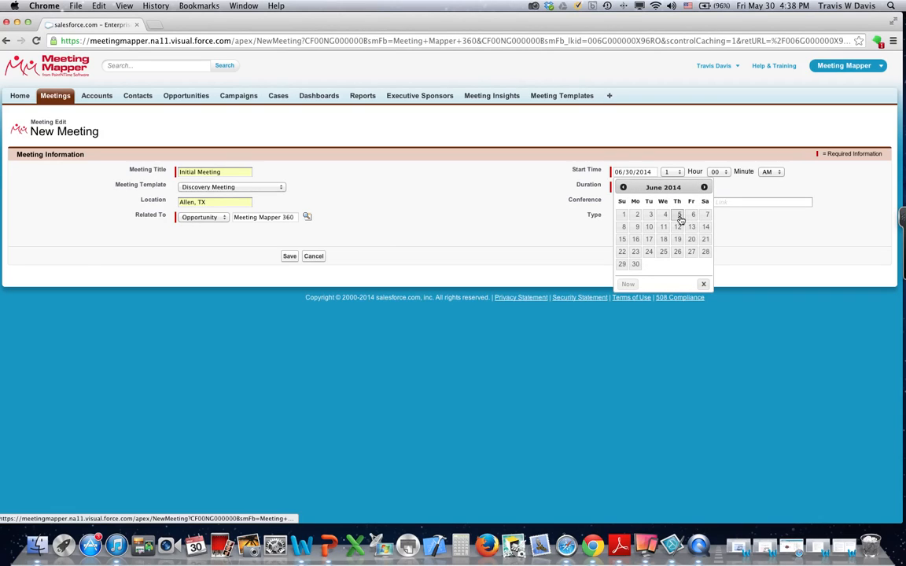
{"action": "left_click", "coordinate": [680, 215]}
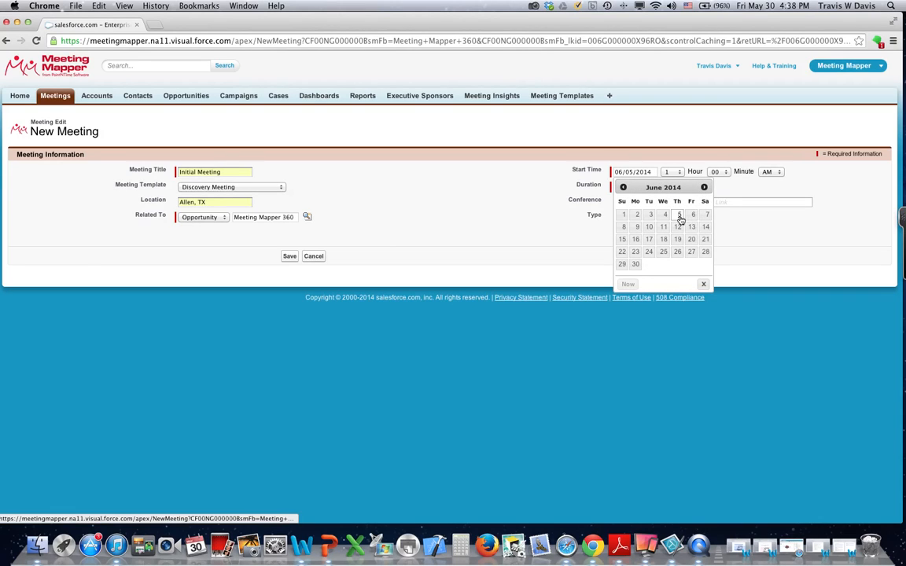
{"action": "left_click", "coordinate": [769, 171]}
{"action": "left_click", "coordinate": [769, 183]}
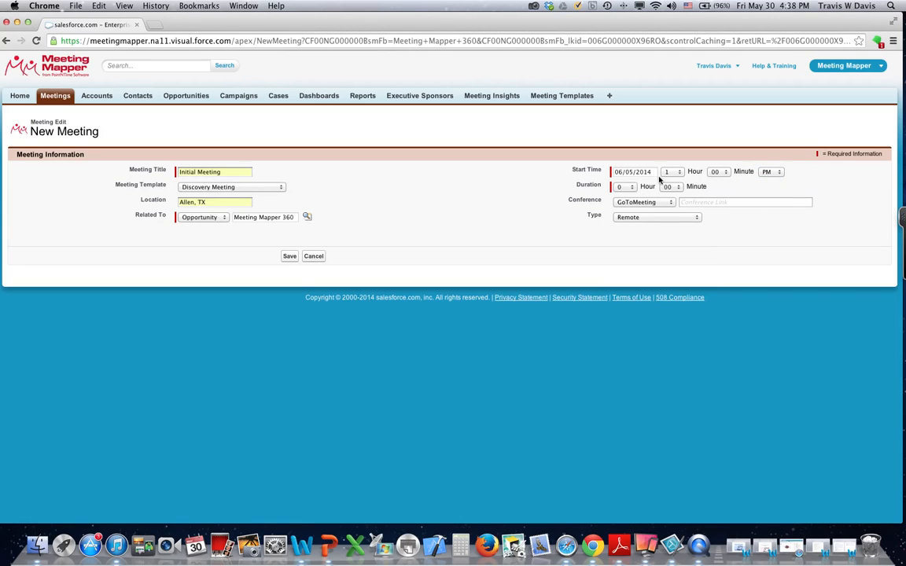
Set the meeting's duration to 1 hour 30 minutes.
{"action": "left_click", "coordinate": [623, 187]}
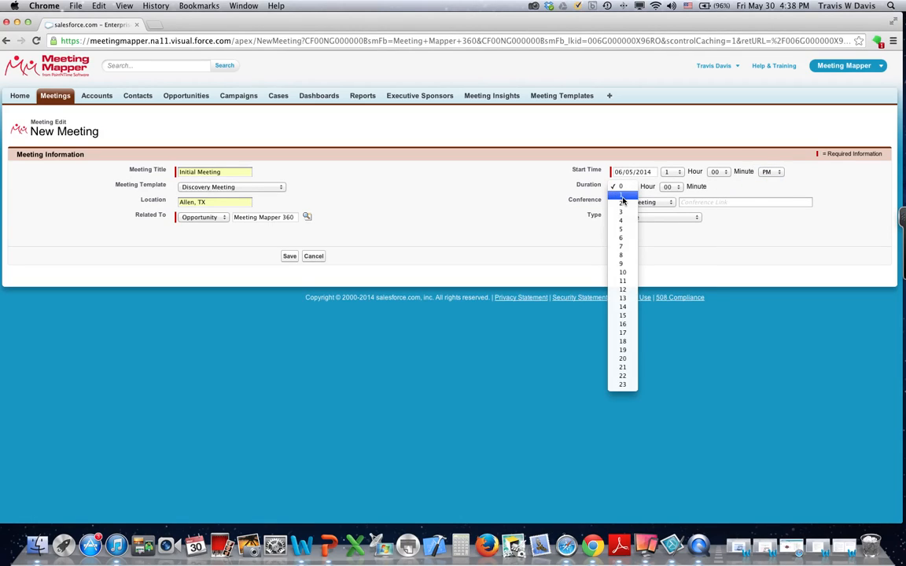
{"action": "left_click", "coordinate": [622, 203]}
{"action": "left_click", "coordinate": [669, 186]}
{"action": "left_click", "coordinate": [669, 205]}
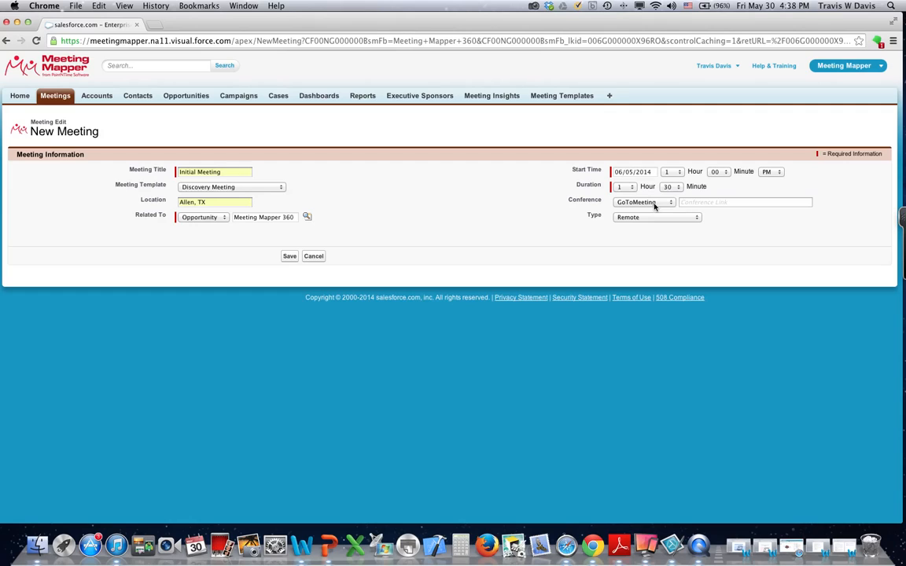
Review the available conference services and meeting types, and save the new meeting.
{"action": "left_click", "coordinate": [655, 206]}
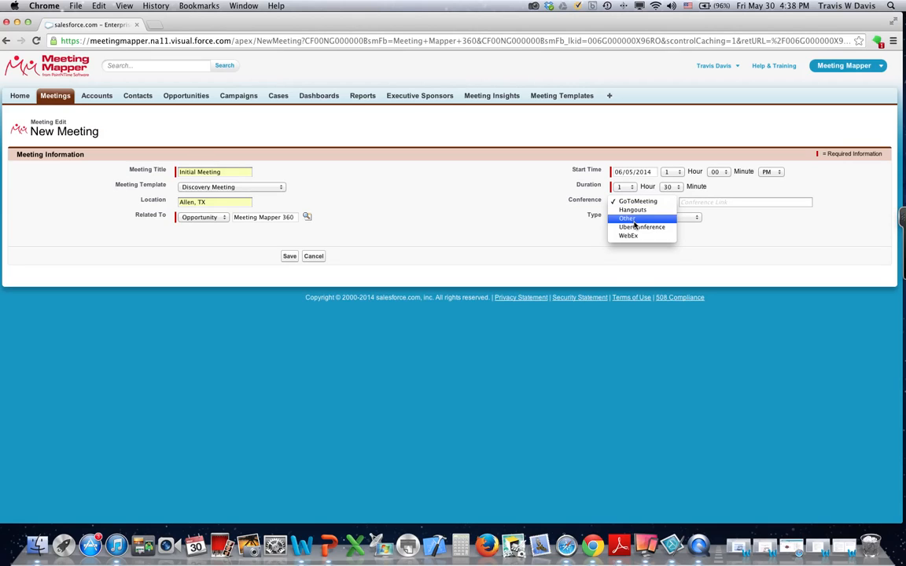
{"action": "left_click", "coordinate": [681, 207]}
{"action": "left_click", "coordinate": [644, 219]}
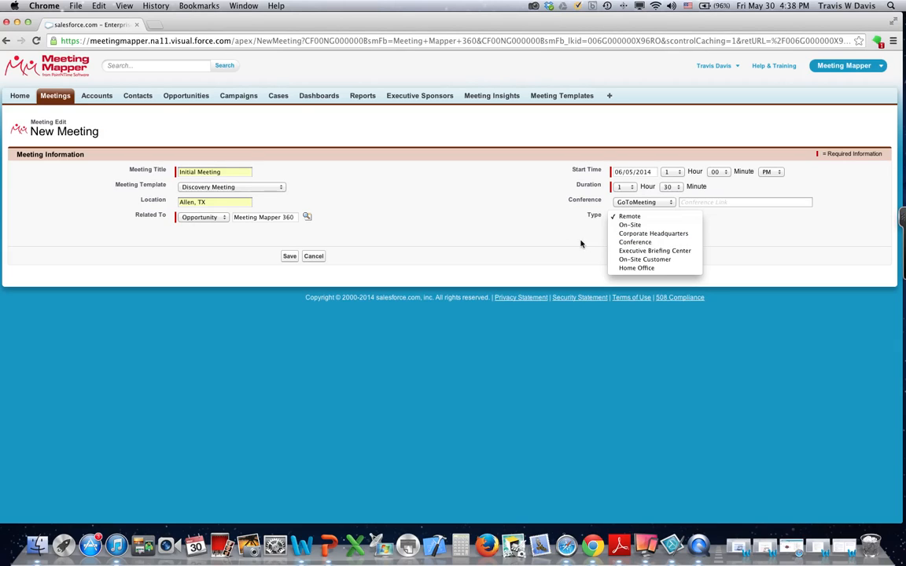
{"action": "left_click", "coordinate": [290, 260]}
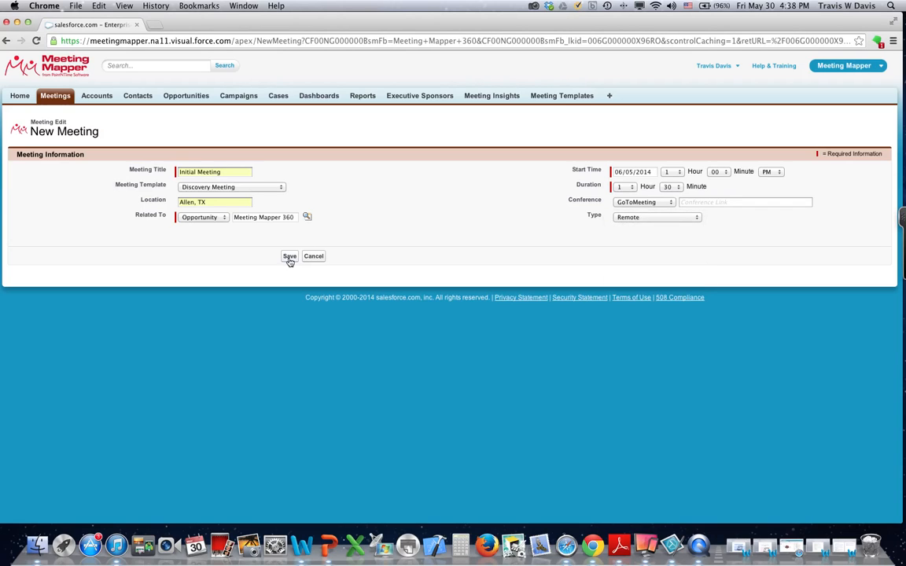
{"action": "left_click", "coordinate": [289, 258]}
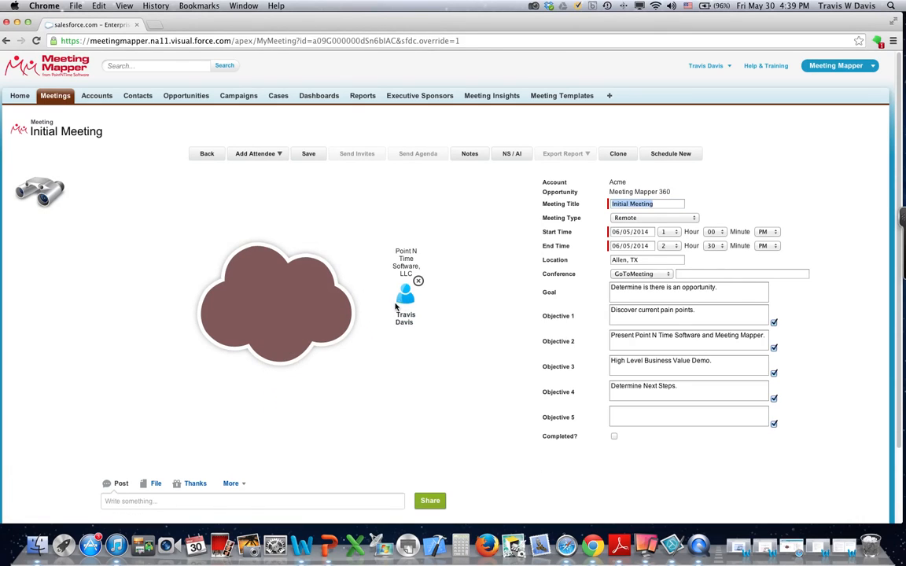
Add the contact two rows below the CEO and the contact titled Buyer as attendees, and return to the meeting.
{"action": "left_click", "coordinate": [253, 156]}
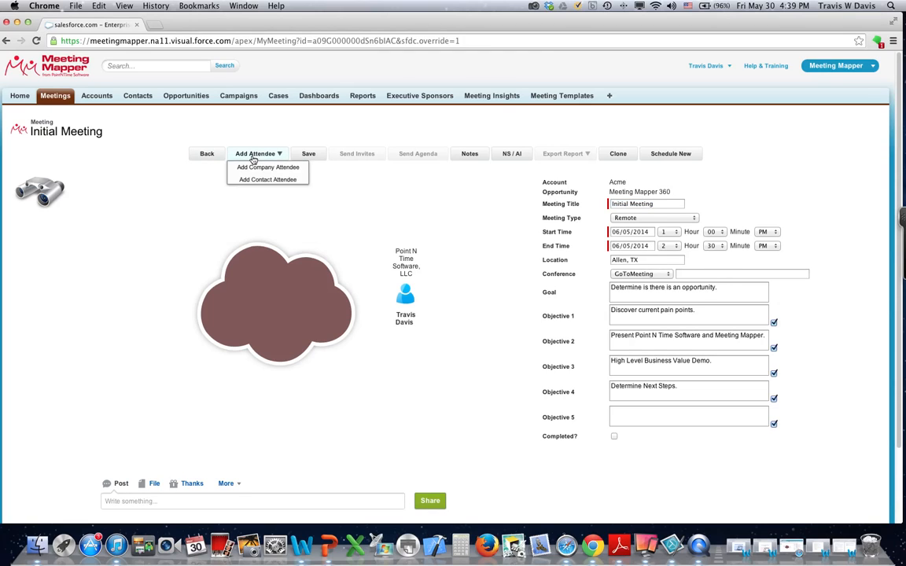
{"action": "left_click", "coordinate": [260, 181]}
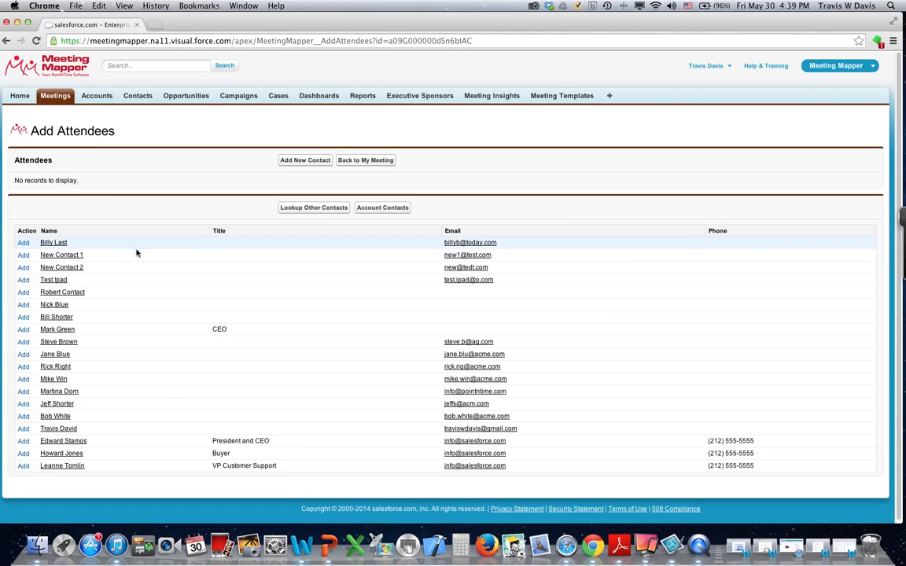
{"action": "scroll", "coordinate": [115, 299], "scroll_direction": "down", "scroll_amount": 2}
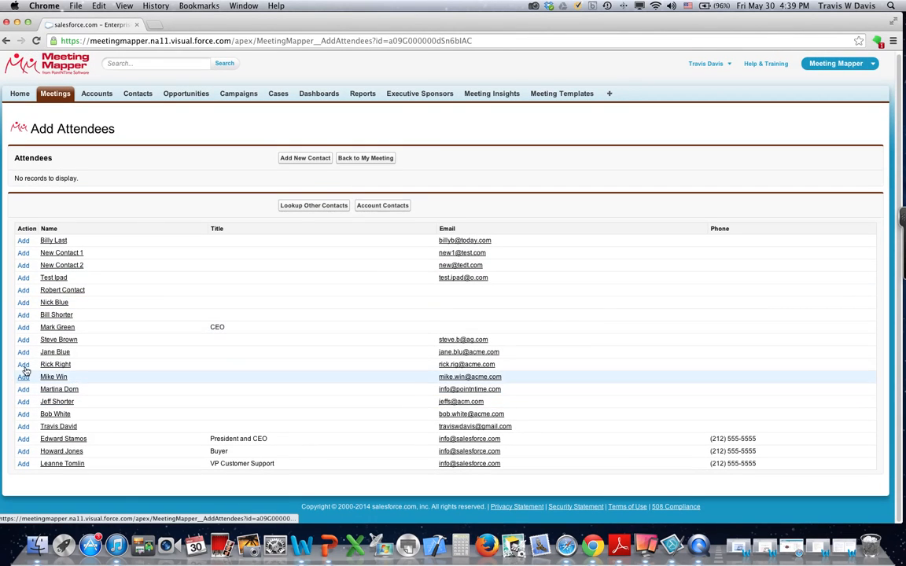
{"action": "left_click", "coordinate": [24, 376]}
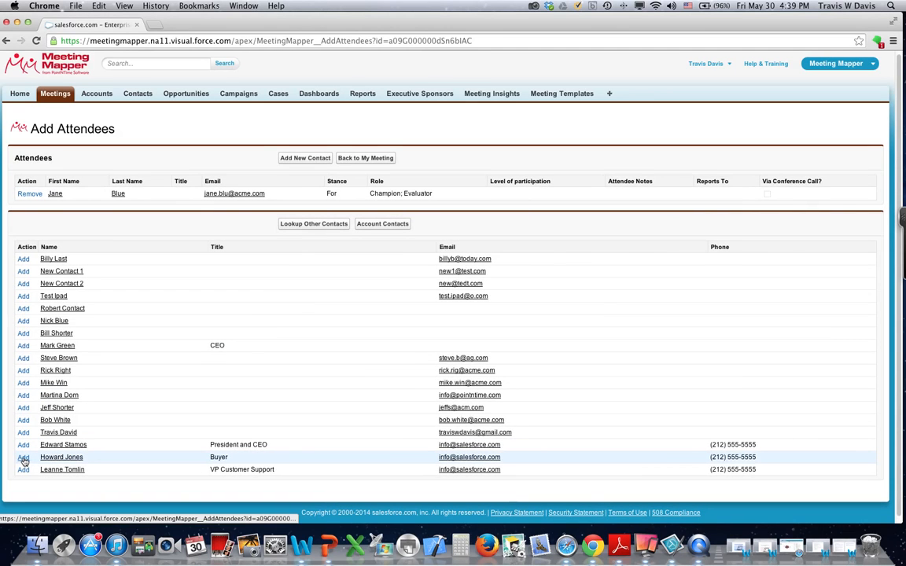
{"action": "left_click", "coordinate": [24, 458]}
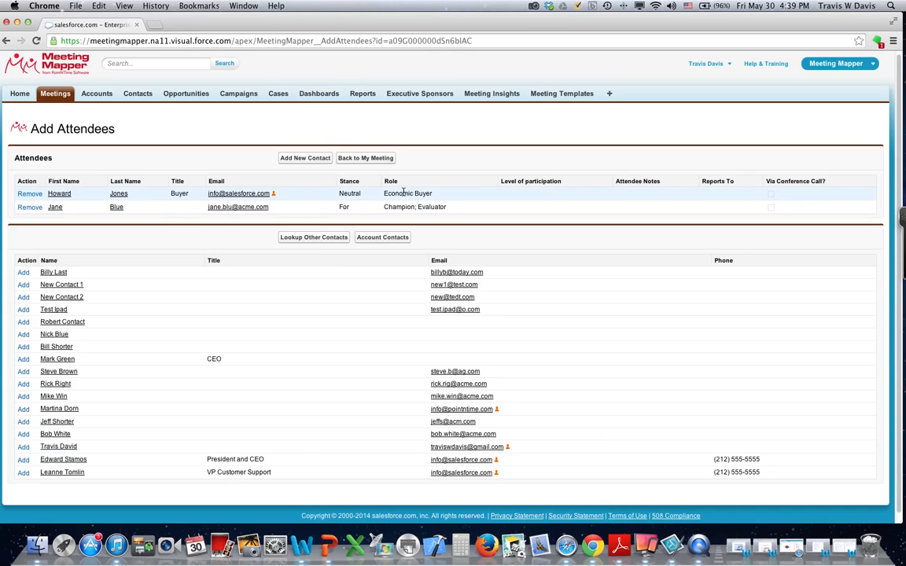
{"action": "left_click", "coordinate": [363, 159]}
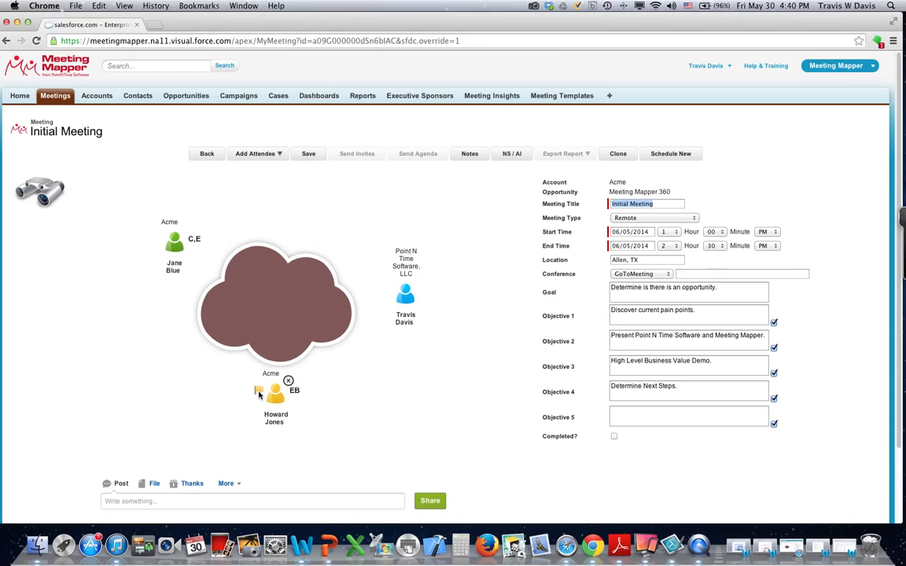
Move the green attendee slightly lower beside the meeting table and open that attendee's details for editing.
{"action": "left_click_drag", "start_coordinate": [175, 250], "coordinate": [183, 289]}
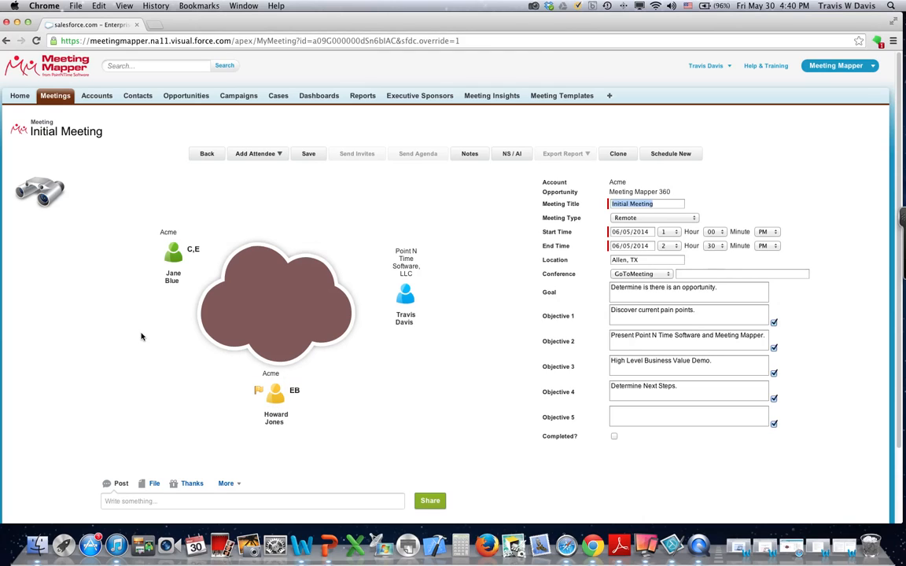
{"action": "left_click", "coordinate": [173, 285]}
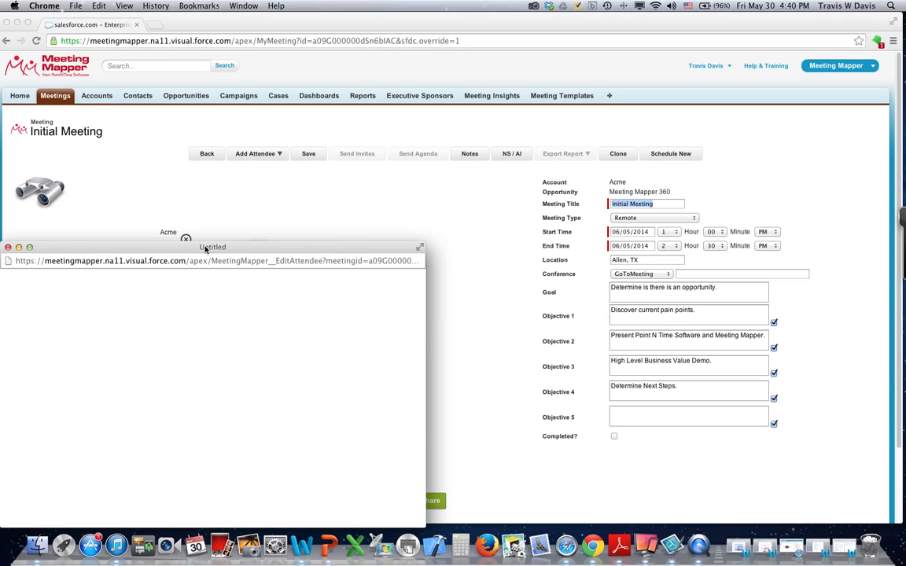
{"action": "left_click_drag", "start_coordinate": [206, 248], "coordinate": [329, 146]}
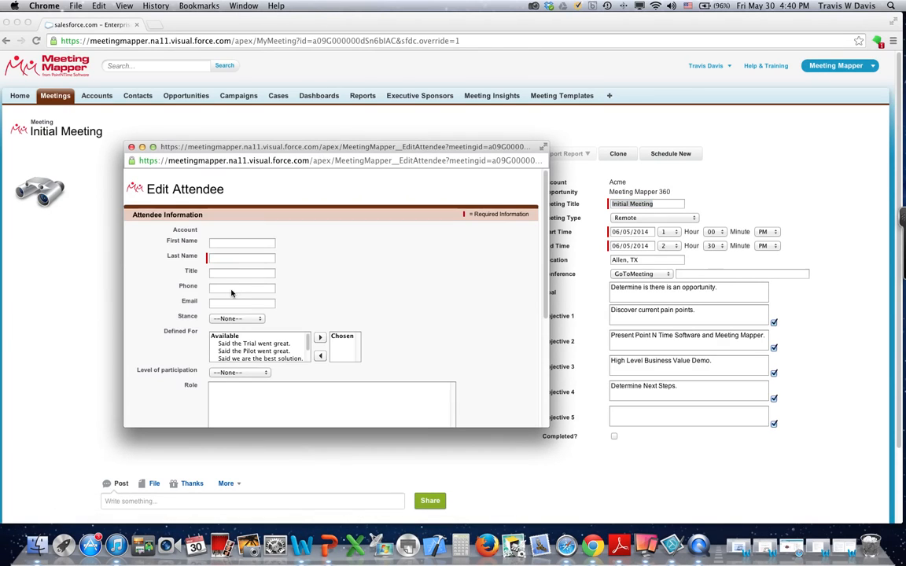
Add "Said they need it." and "Said they will Buy/For.." to the attendee's chosen Defined For reasons.
{"action": "scroll", "coordinate": [247, 324], "scroll_direction": "down", "scroll_amount": 2}
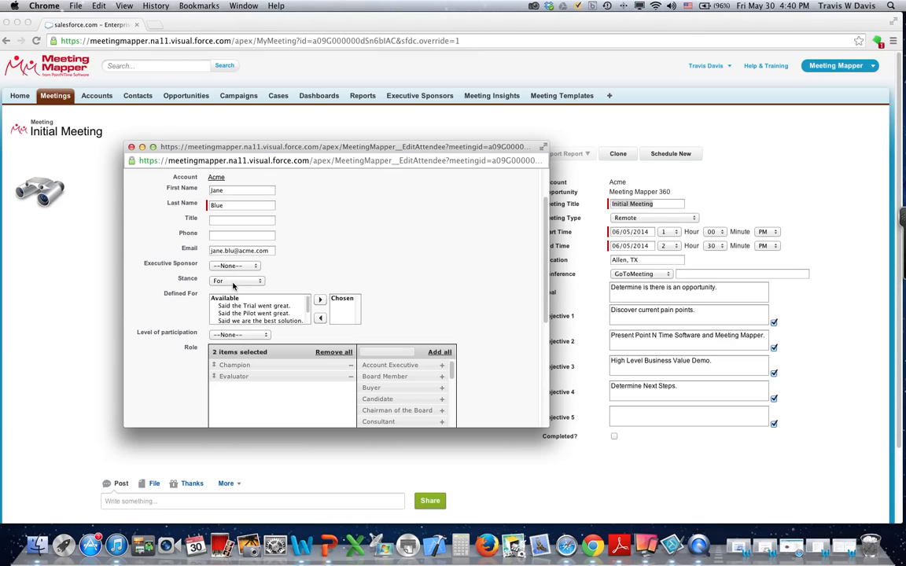
{"action": "scroll", "coordinate": [240, 305], "scroll_direction": "down", "scroll_amount": 3}
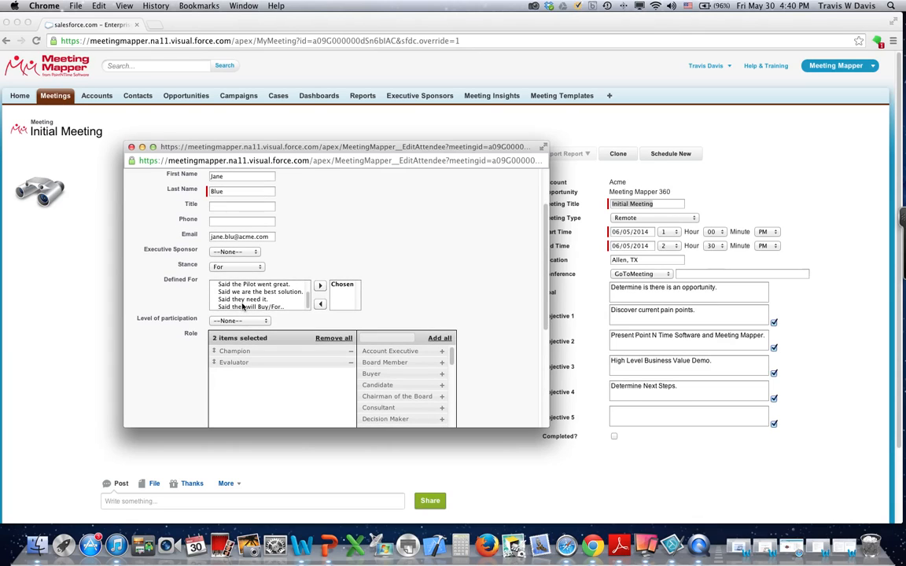
{"action": "left_click", "coordinate": [237, 299]}
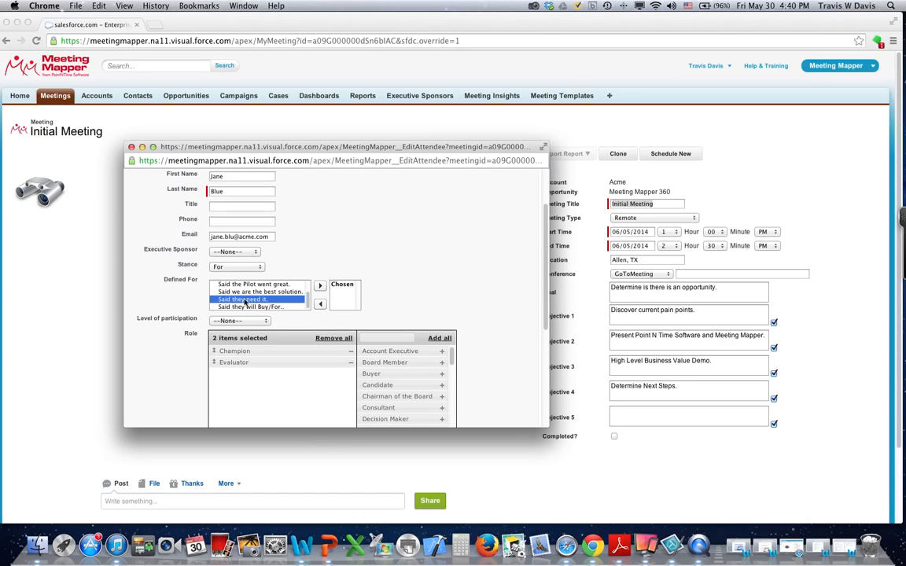
{"action": "left_click", "coordinate": [320, 288]}
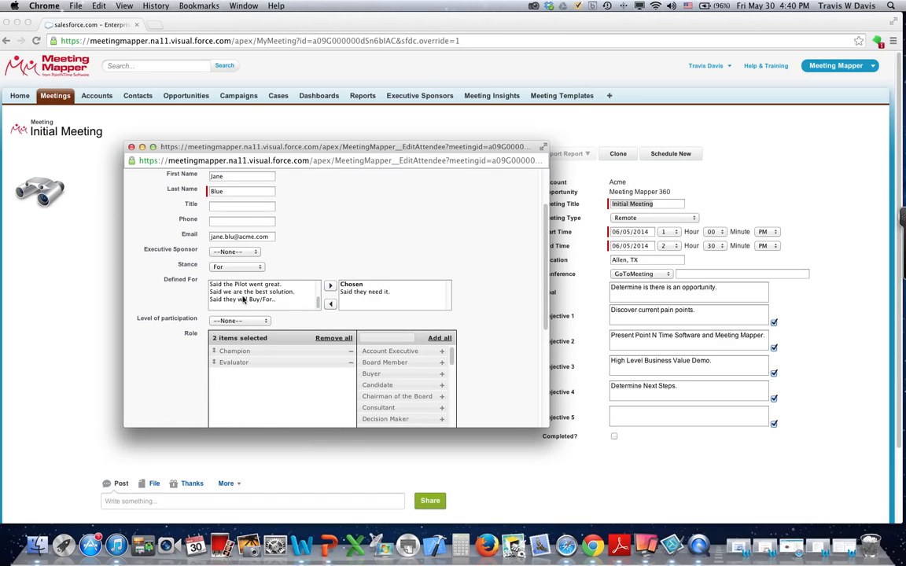
{"action": "left_click", "coordinate": [306, 299]}
{"action": "left_click", "coordinate": [330, 285]}
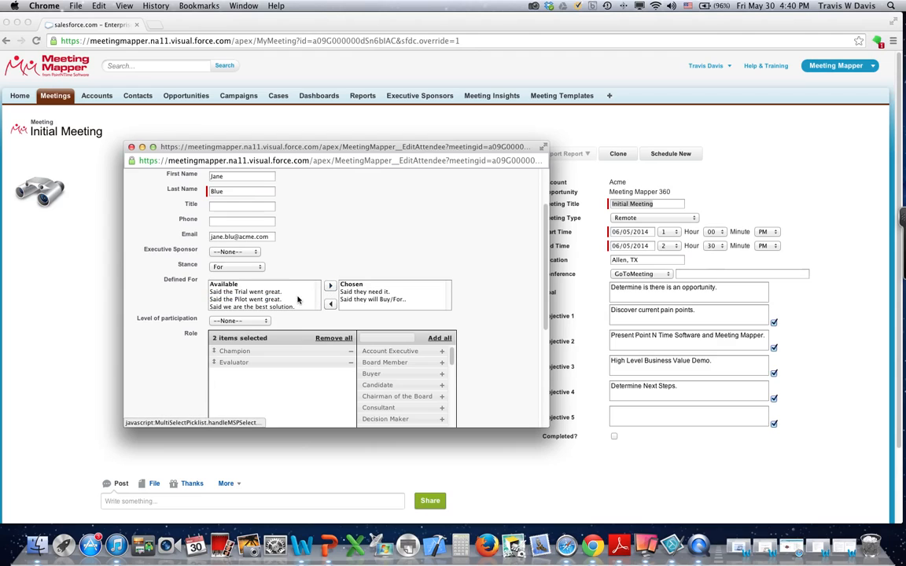
Set the attendee's level of participation to Interactive.
{"action": "scroll", "coordinate": [290, 302], "scroll_direction": "down", "scroll_amount": 2}
{"action": "scroll", "coordinate": [290, 302], "scroll_direction": "down", "scroll_amount": 1}
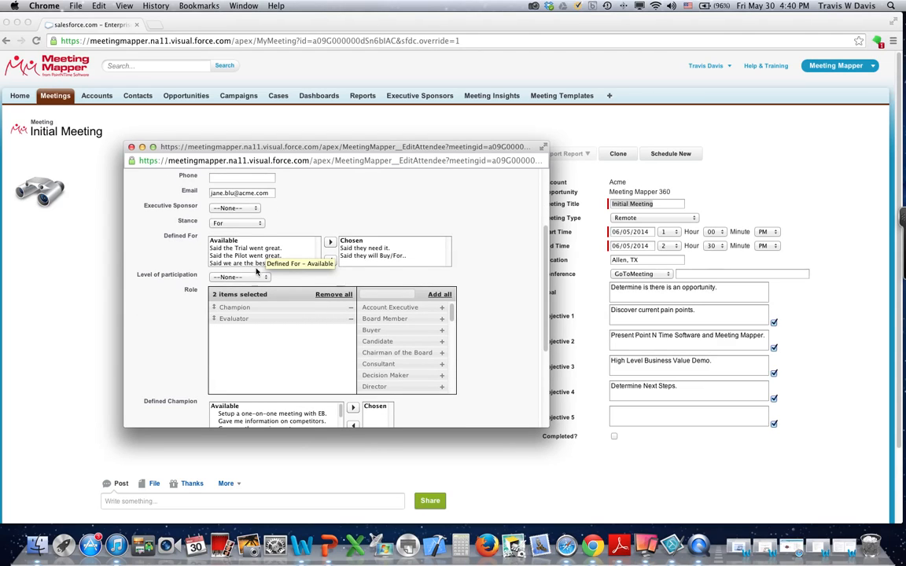
{"action": "left_click", "coordinate": [241, 279]}
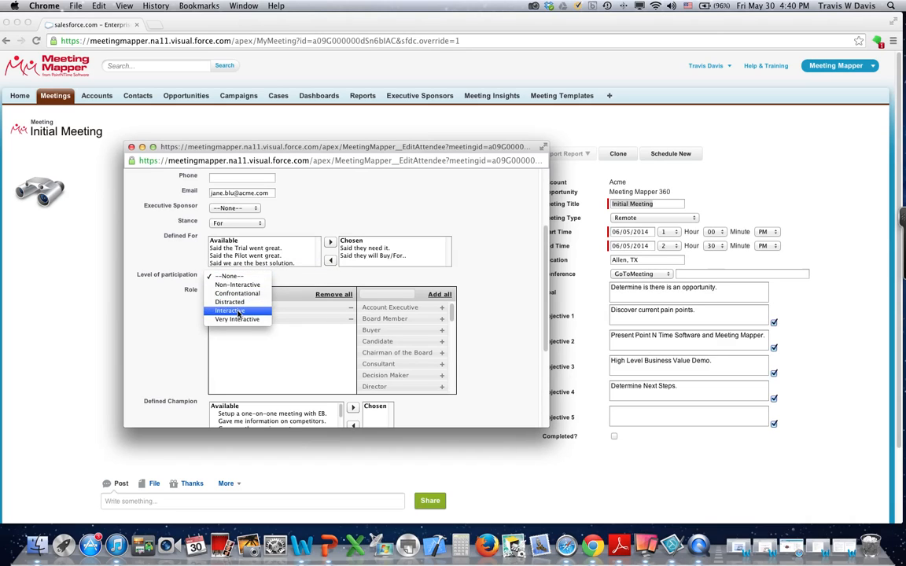
{"action": "left_click", "coordinate": [282, 289]}
{"action": "scroll", "coordinate": [281, 289], "scroll_direction": "down", "scroll_amount": 3}
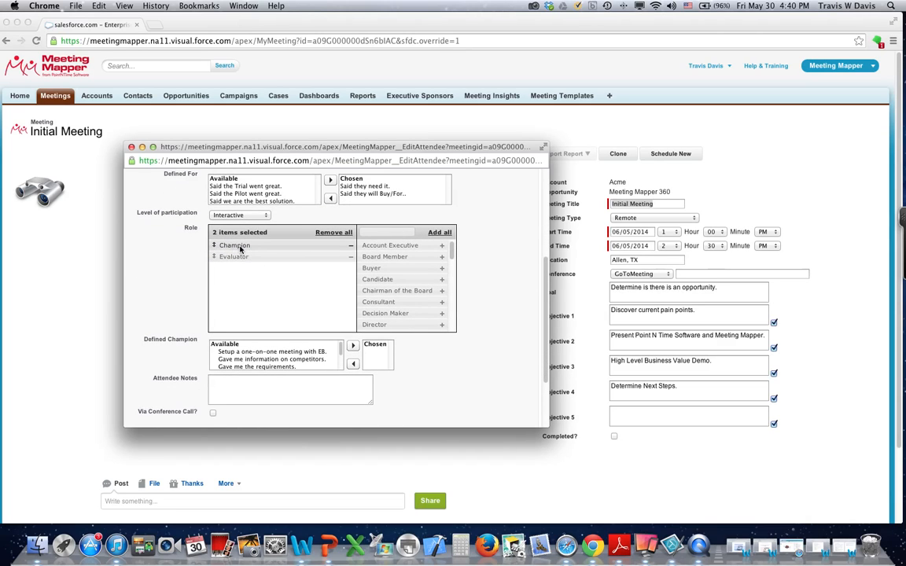
Add "Gave me information on competitors." and "Said this is ours to lose." to the chosen Defined Champion reasons and save the attendee.
{"action": "left_click", "coordinate": [240, 360]}
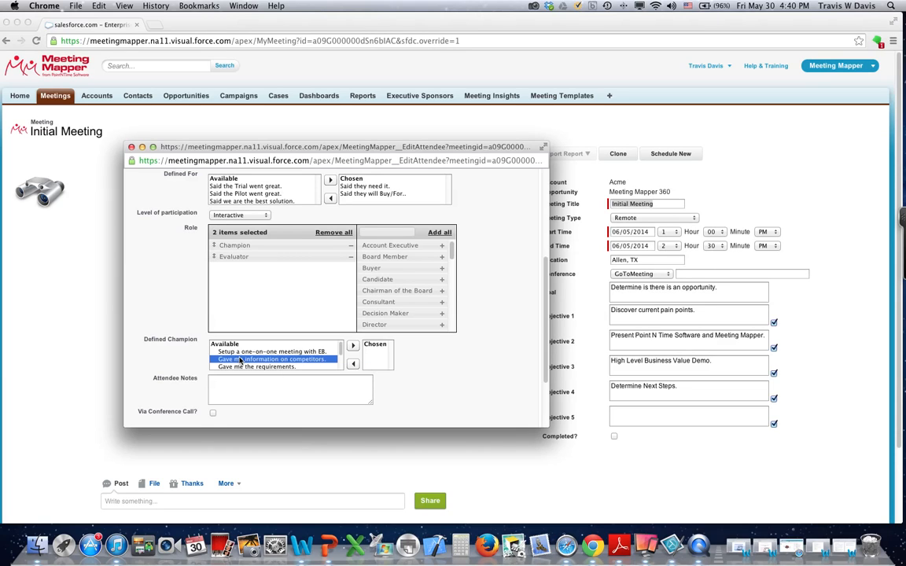
{"action": "left_click", "coordinate": [353, 346]}
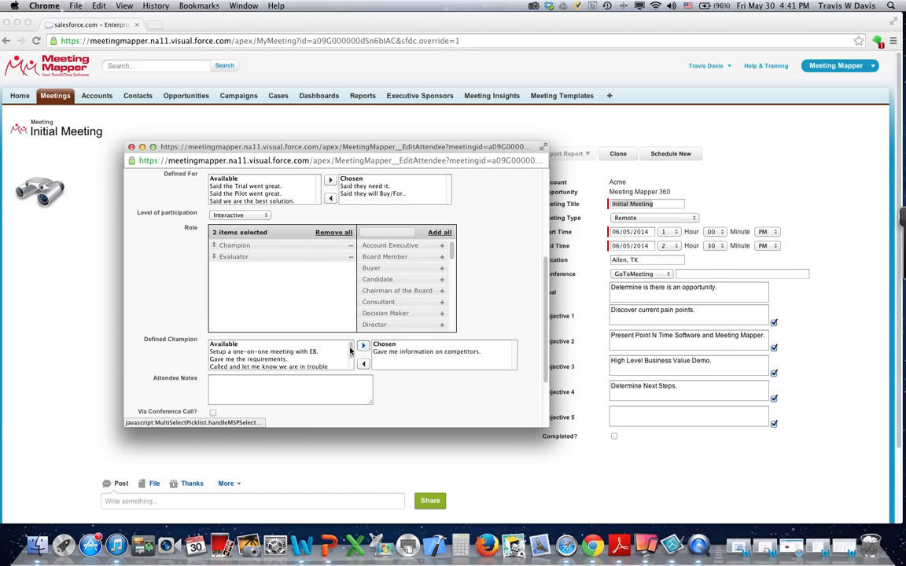
{"action": "scroll", "coordinate": [284, 361], "scroll_direction": "down", "scroll_amount": 2}
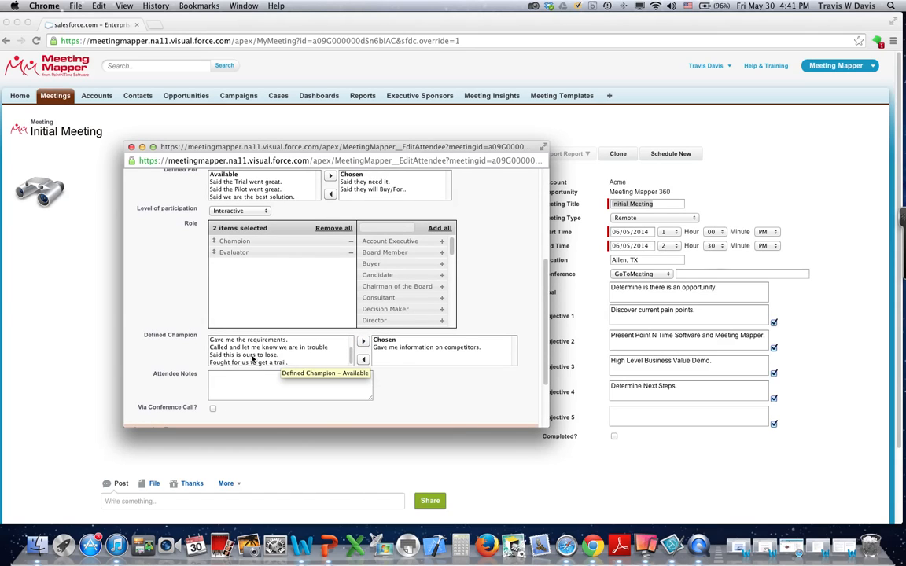
{"action": "left_click", "coordinate": [266, 354]}
{"action": "left_click", "coordinate": [362, 344]}
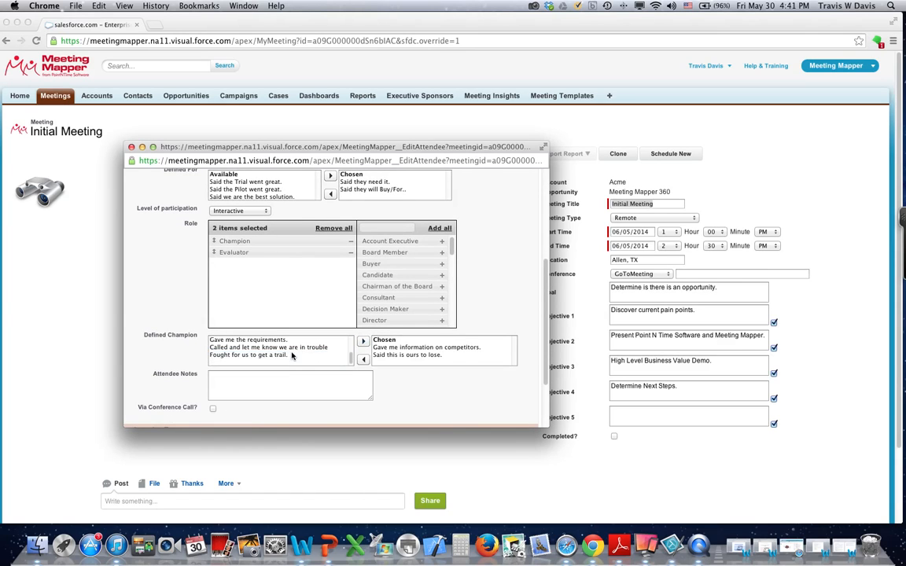
{"action": "scroll", "coordinate": [264, 322], "scroll_direction": "down", "scroll_amount": 3}
{"action": "left_click", "coordinate": [267, 413]}
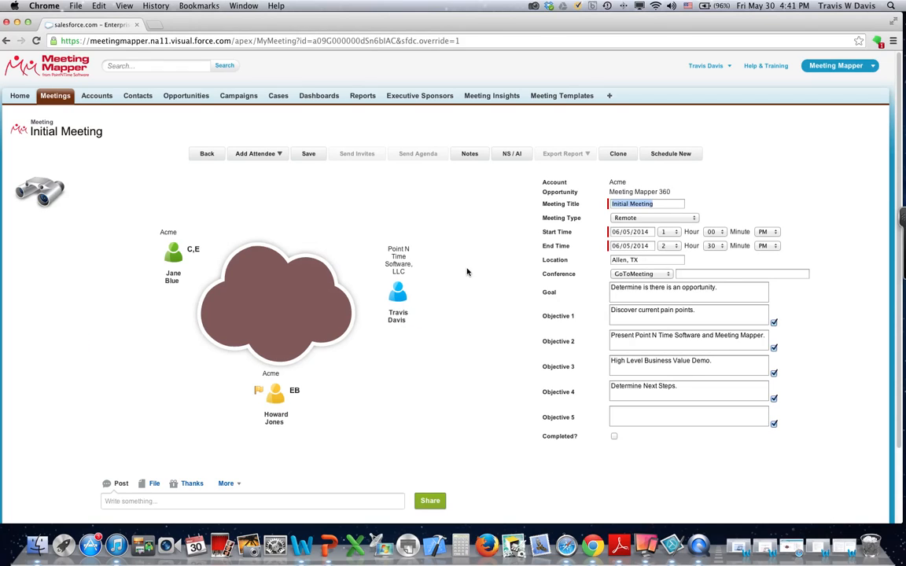
Save the meeting, agree to include Next Steps or Action Items from a previous meeting, and leave the meeting choice without picking one.
{"action": "left_click", "coordinate": [308, 155]}
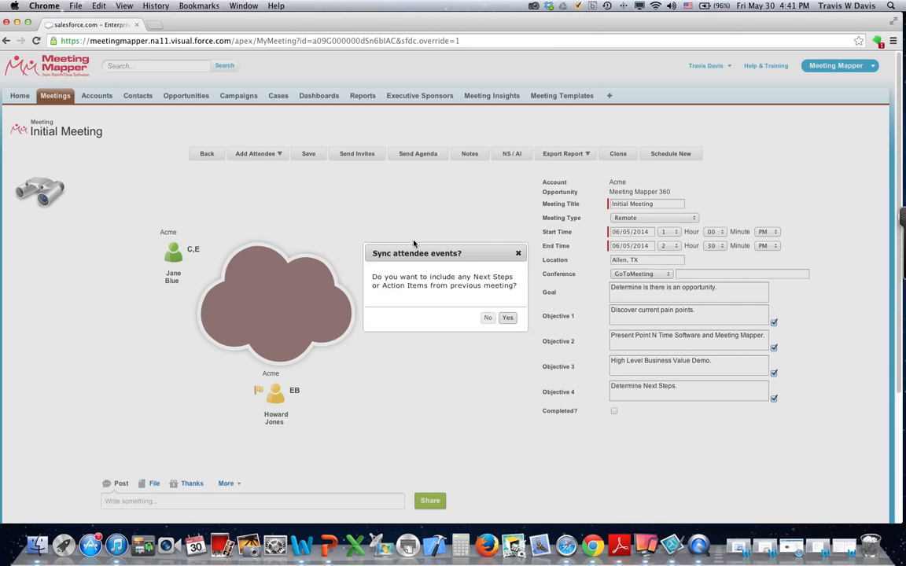
{"action": "left_click", "coordinate": [507, 319]}
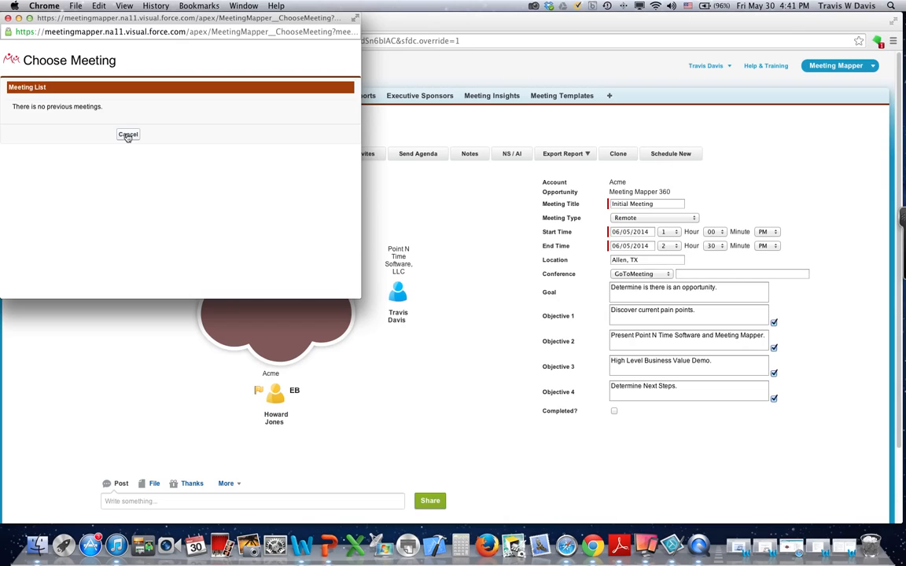
{"action": "left_click", "coordinate": [127, 136]}
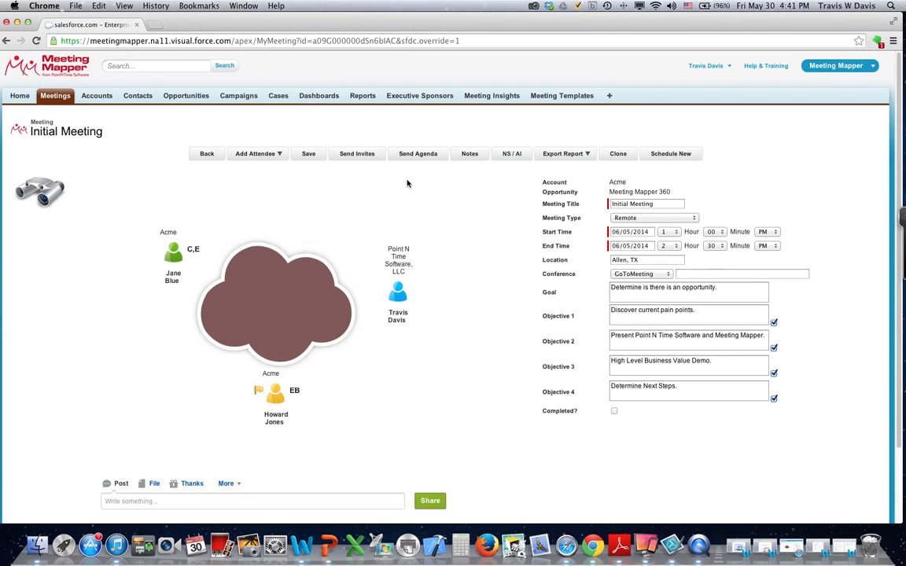
Write "Please have a projector." in bold in the meeting's notes, save them and return to the meeting.
{"action": "left_click", "coordinate": [357, 156]}
{"action": "left_click", "coordinate": [470, 155]}
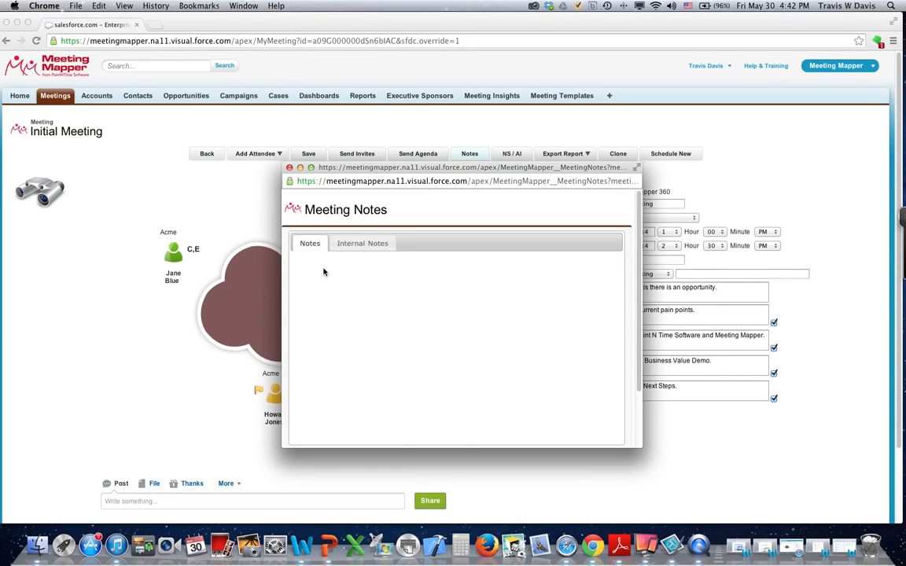
{"action": "left_click", "coordinate": [350, 273]}
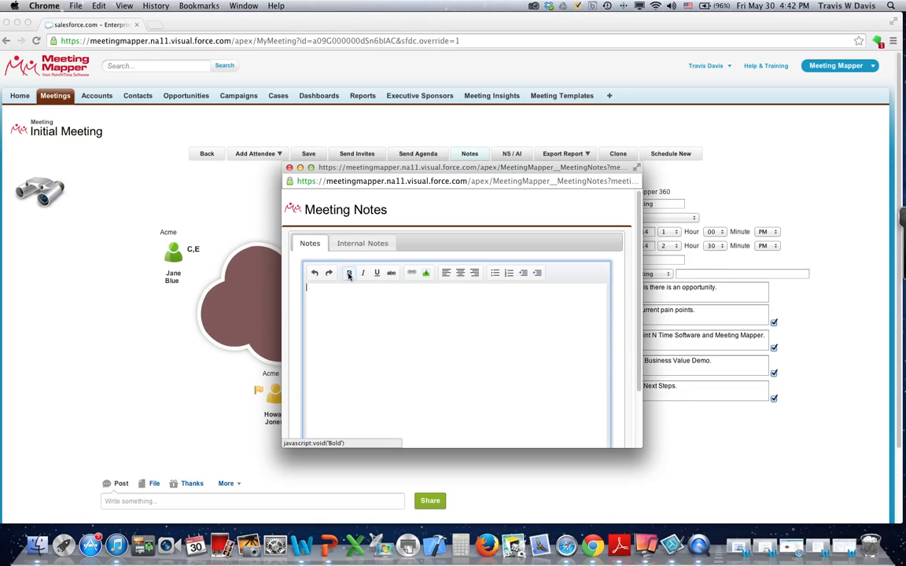
{"action": "type", "text": "Please have a pro"}
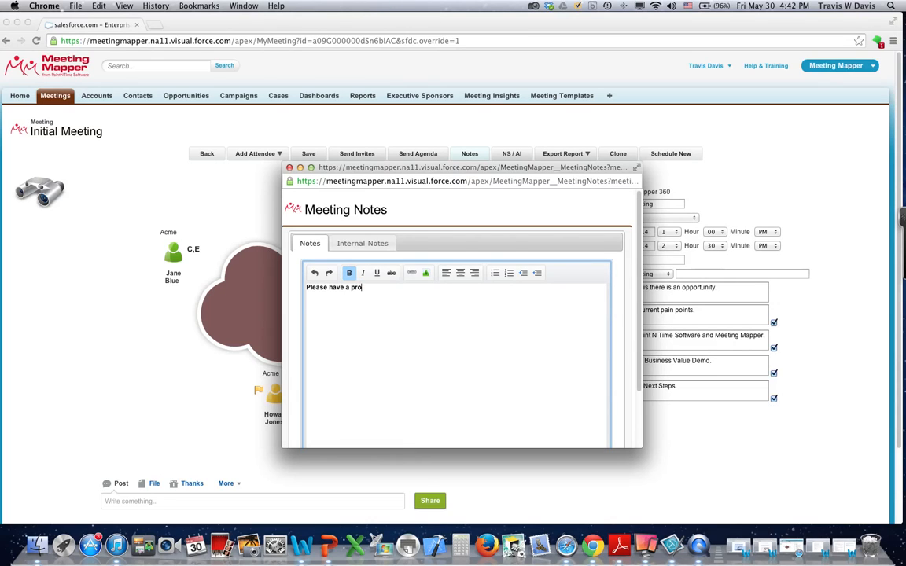
{"action": "type", "text": "jector."}
{"action": "left_click_drag", "start_coordinate": [519, 449], "coordinate": [514, 483]}
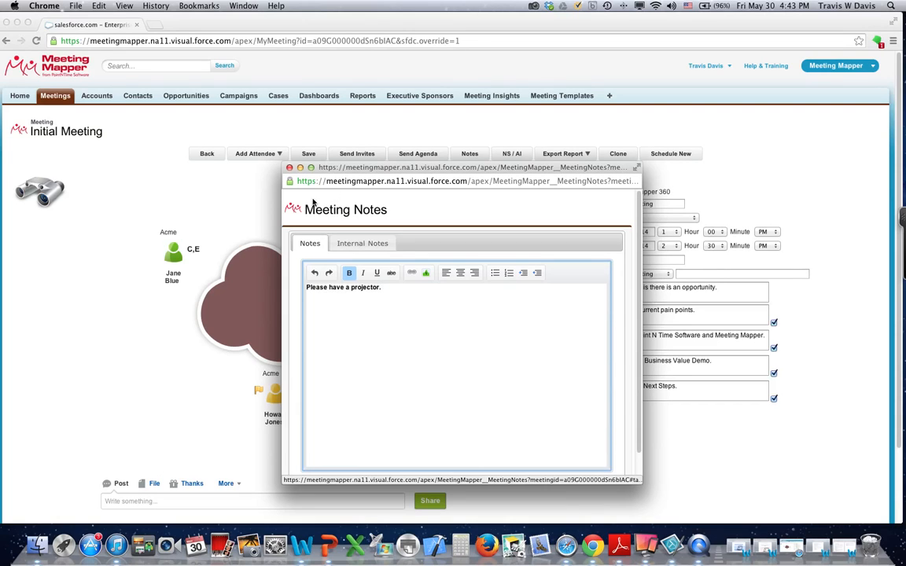
{"action": "scroll", "coordinate": [394, 333], "scroll_direction": "down", "scroll_amount": 2}
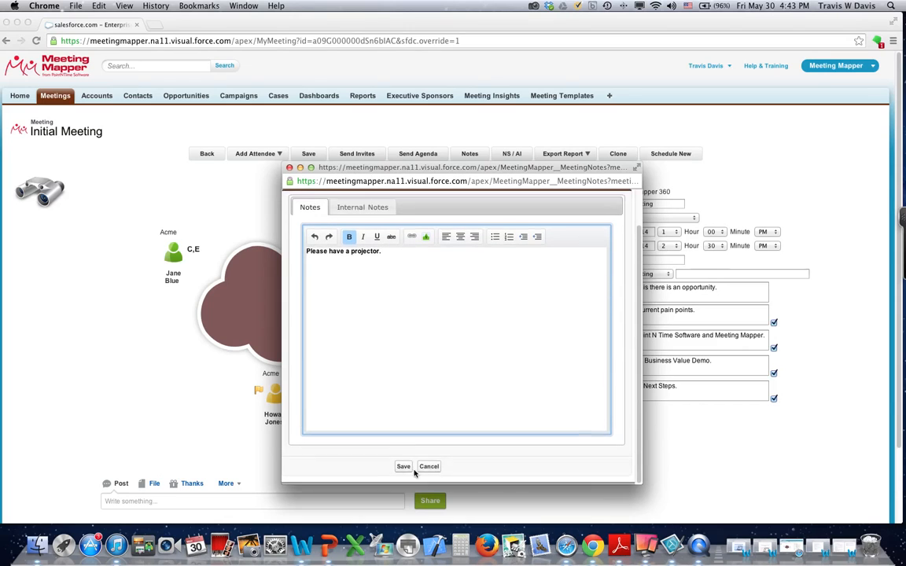
{"action": "left_click", "coordinate": [346, 465]}
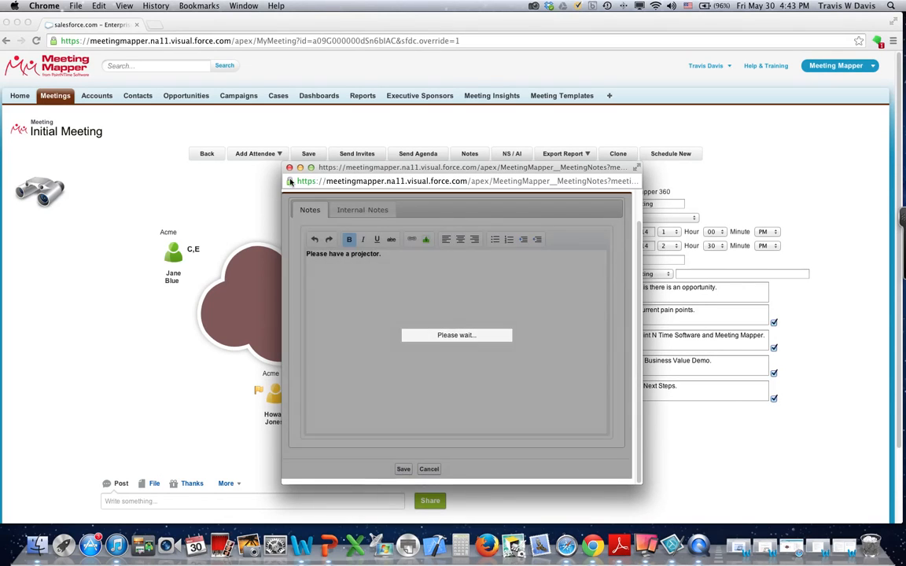
{"action": "left_click", "coordinate": [288, 168]}
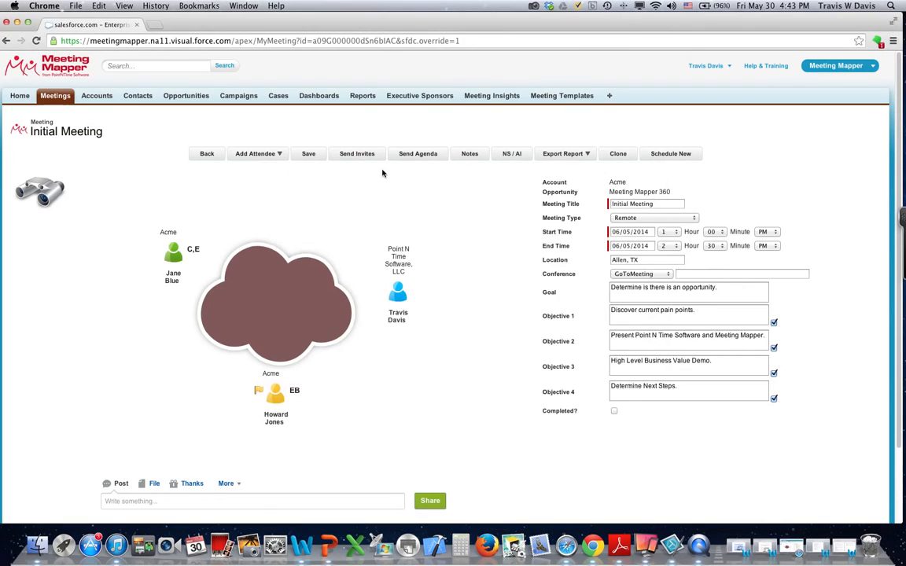
Send the meeting agenda to only the Point N Time Software, LLC attendee.
{"action": "left_click", "coordinate": [422, 156]}
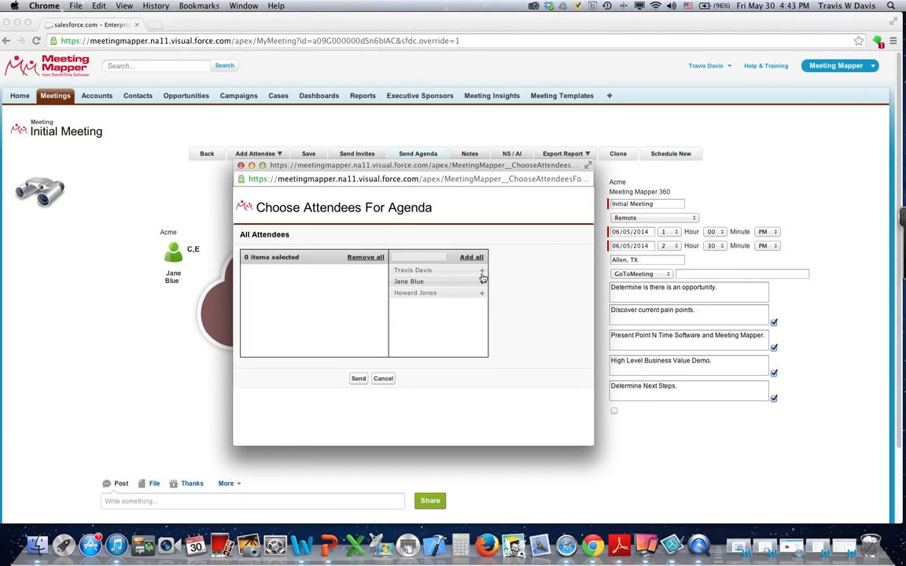
{"action": "left_click", "coordinate": [436, 271]}
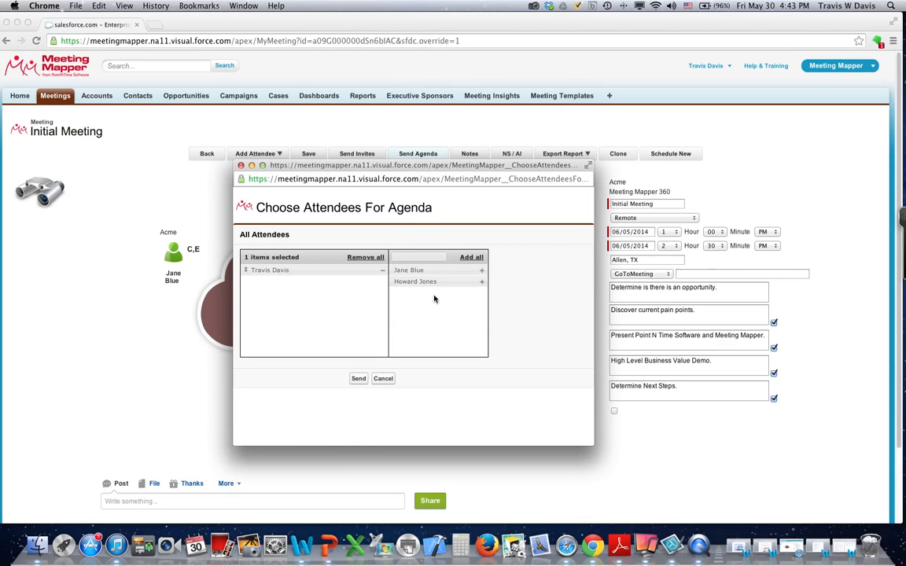
{"action": "left_click", "coordinate": [357, 379]}
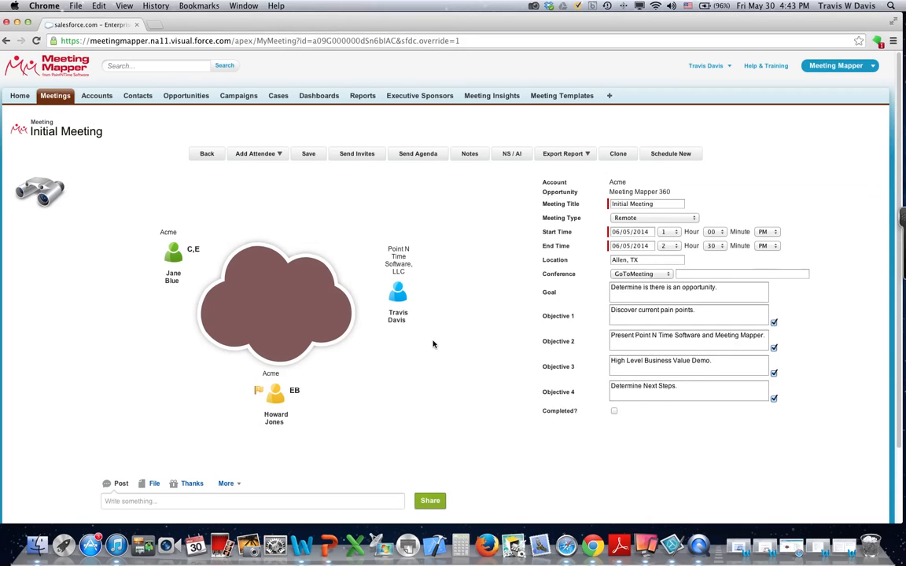
Reopen the meeting notes and clear the text in the Notes editor.
{"action": "left_click", "coordinate": [468, 156]}
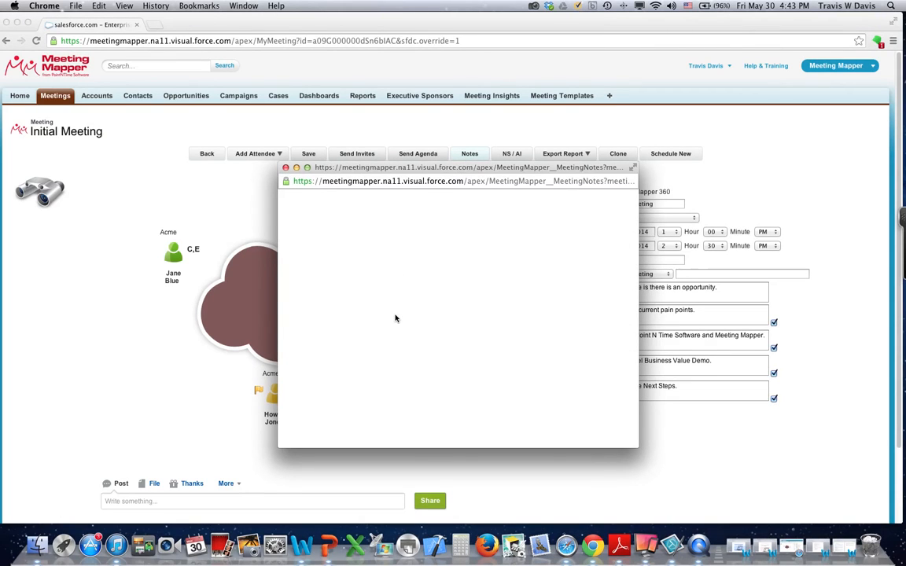
{"action": "left_click_drag", "start_coordinate": [391, 304], "coordinate": [284, 283]}
{"action": "key", "text": "BackSpace"}
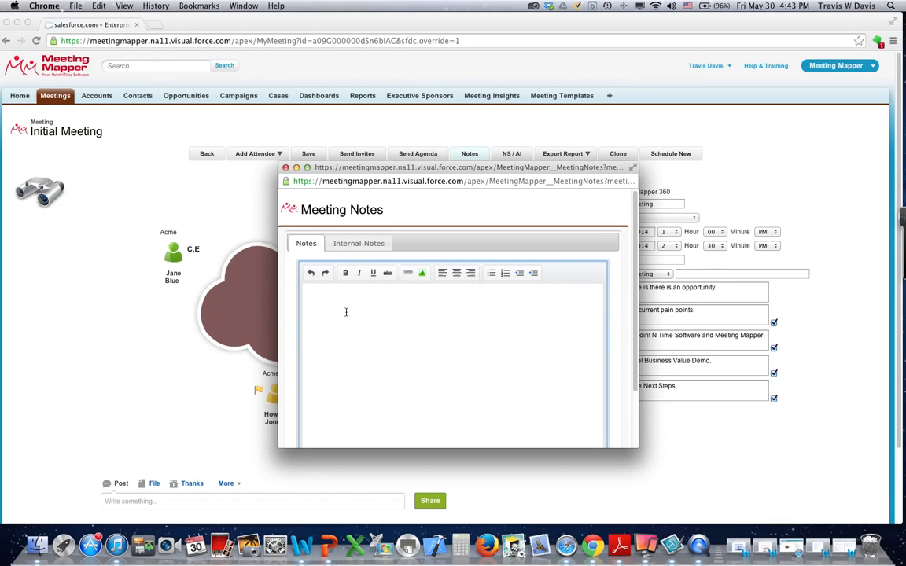
{"action": "scroll", "coordinate": [375, 316], "scroll_direction": "down", "scroll_amount": 2}
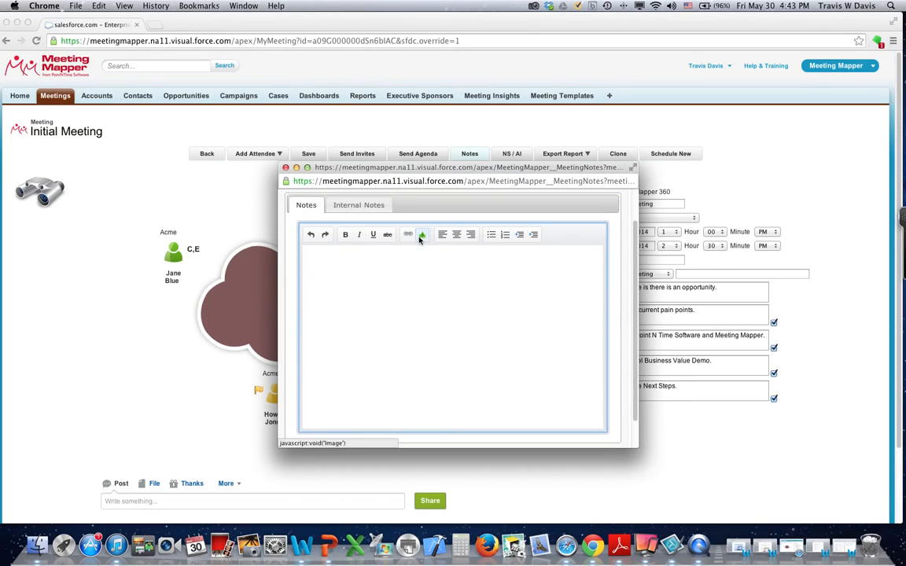
{"action": "scroll", "coordinate": [419, 302], "scroll_direction": "down", "scroll_amount": 2}
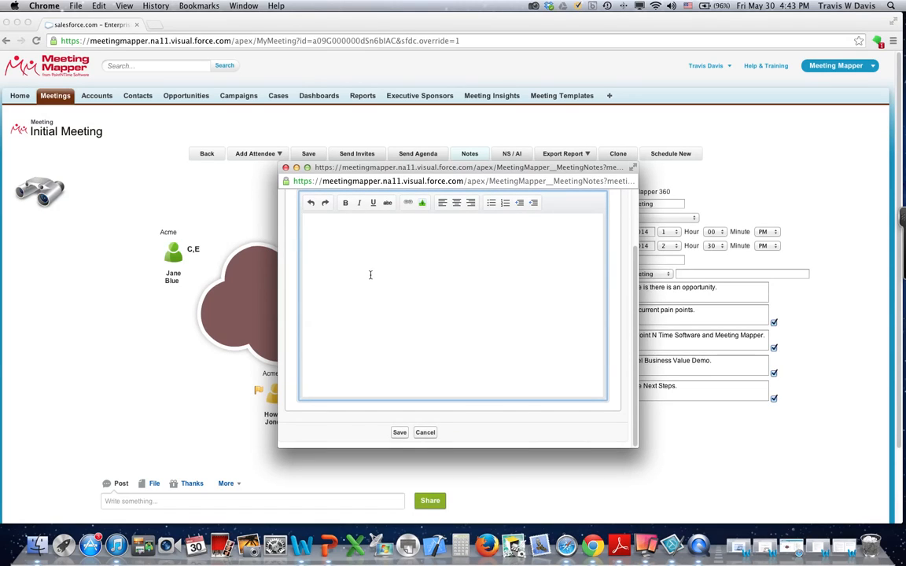
{"action": "scroll", "coordinate": [370, 273], "scroll_direction": "up", "scroll_amount": 1}
{"action": "scroll", "coordinate": [403, 306], "scroll_direction": "up", "scroll_amount": 3}
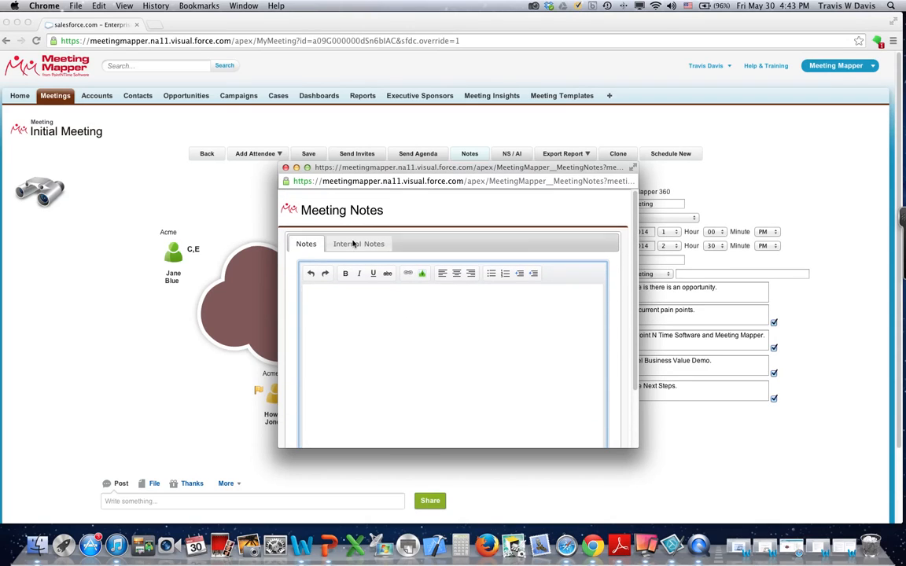
Read the meeting's internal notes and close the notes without saving.
{"action": "left_click", "coordinate": [359, 244]}
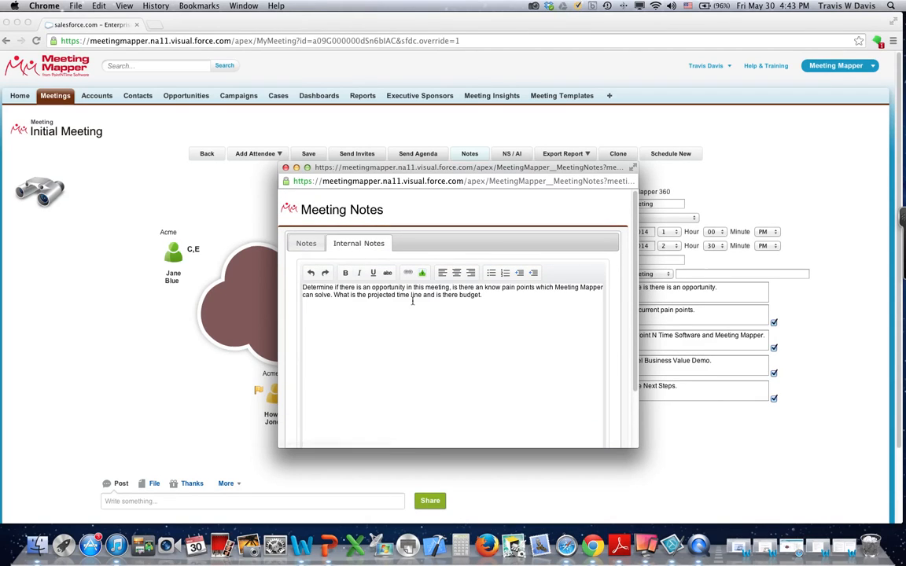
{"action": "left_click_drag", "start_coordinate": [303, 289], "coordinate": [495, 301]}
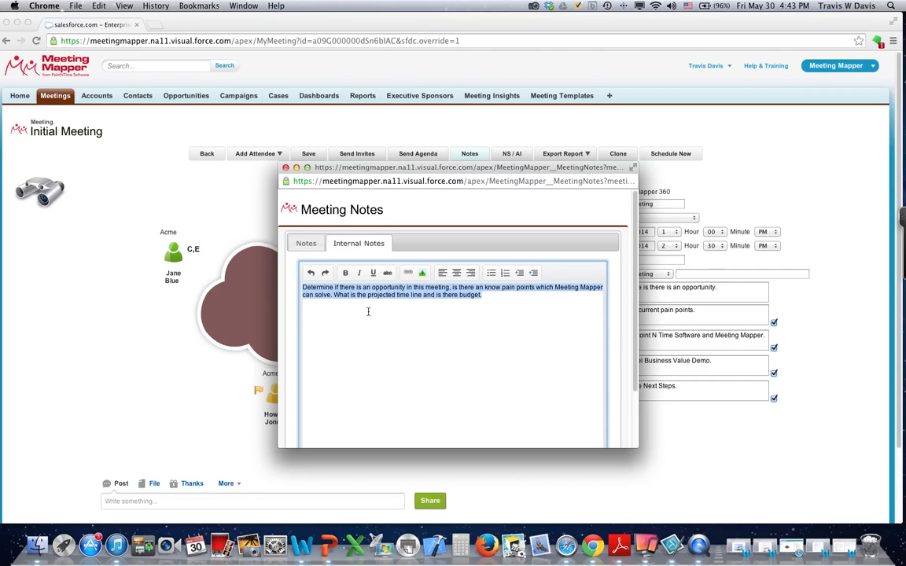
{"action": "left_click", "coordinate": [300, 246]}
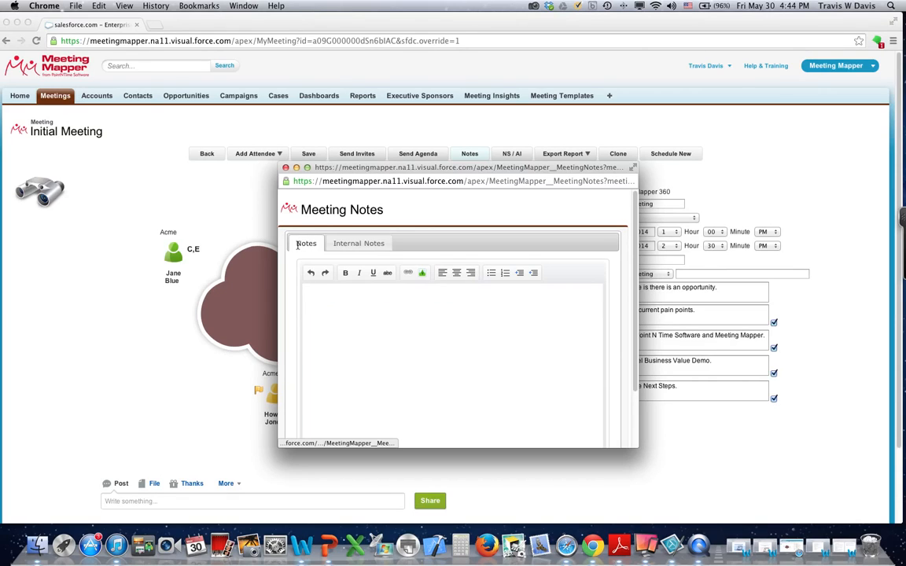
{"action": "left_click", "coordinate": [285, 169]}
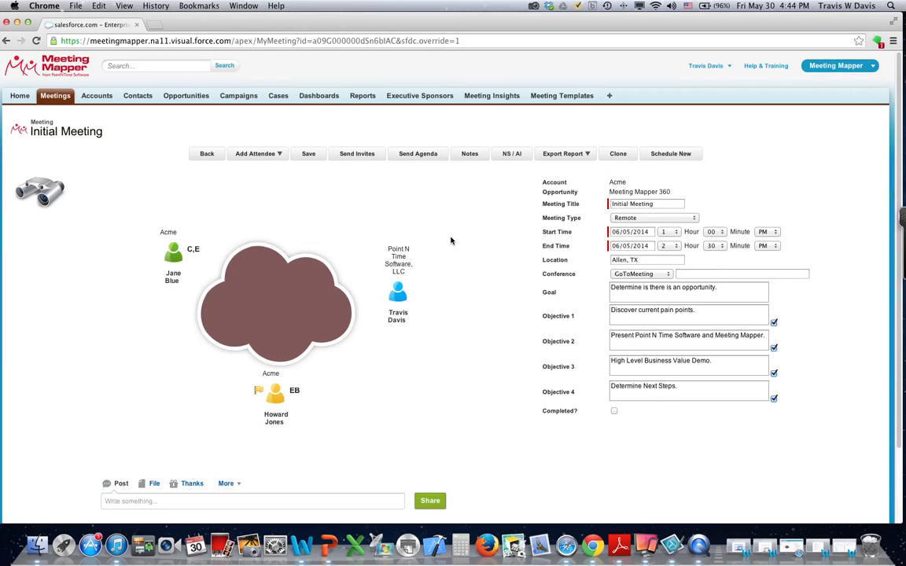
Open the meeting's next steps and action items and add an Action Item event for the first contact attendee.
{"action": "left_click", "coordinate": [511, 155]}
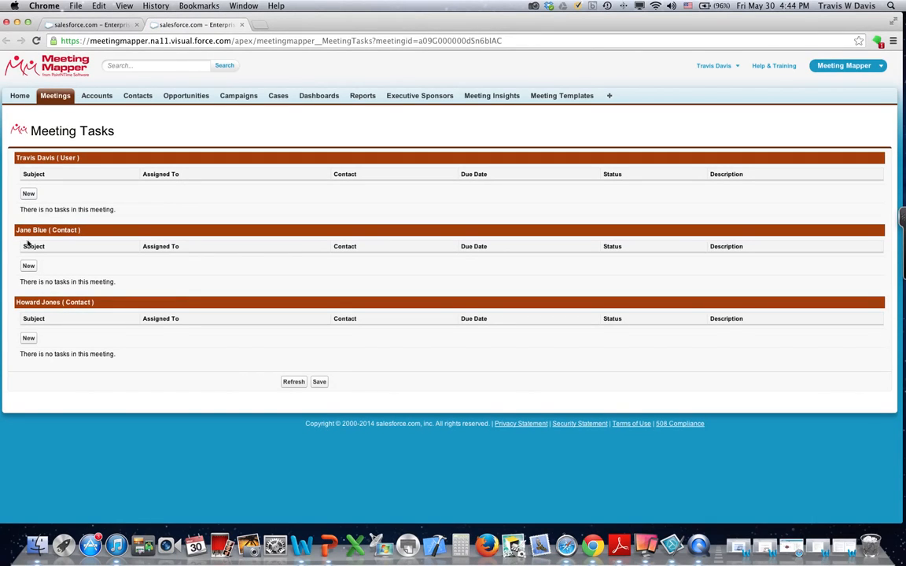
{"action": "left_click", "coordinate": [37, 268]}
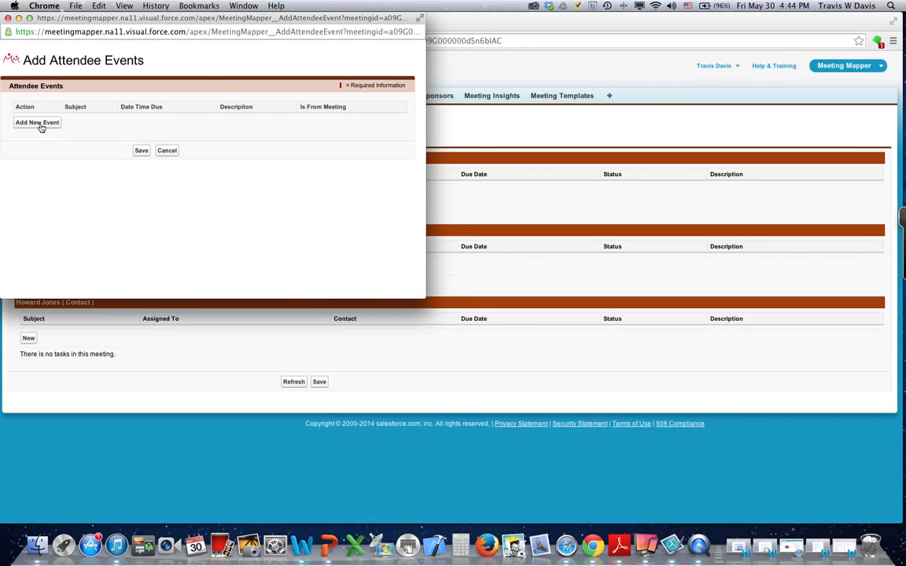
{"action": "left_click", "coordinate": [40, 124]}
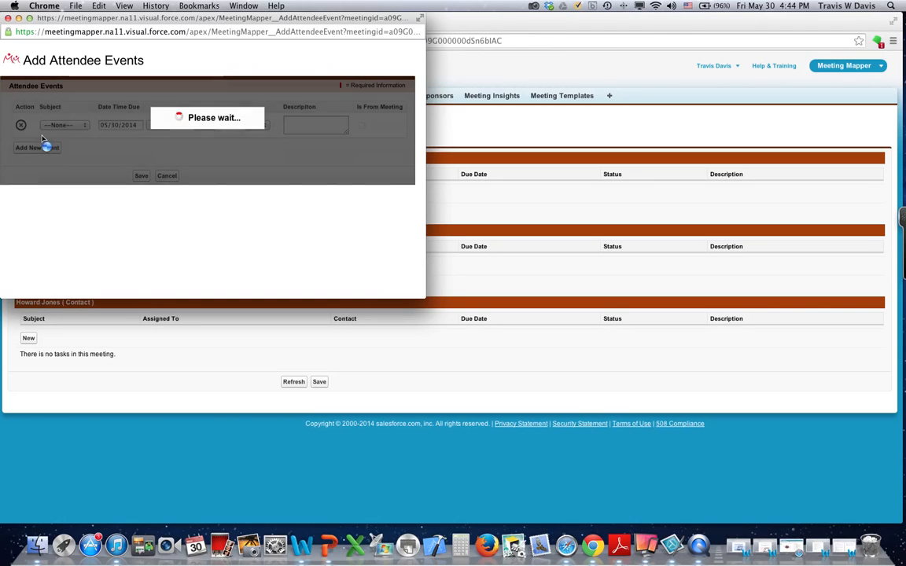
{"action": "left_click", "coordinate": [55, 125]}
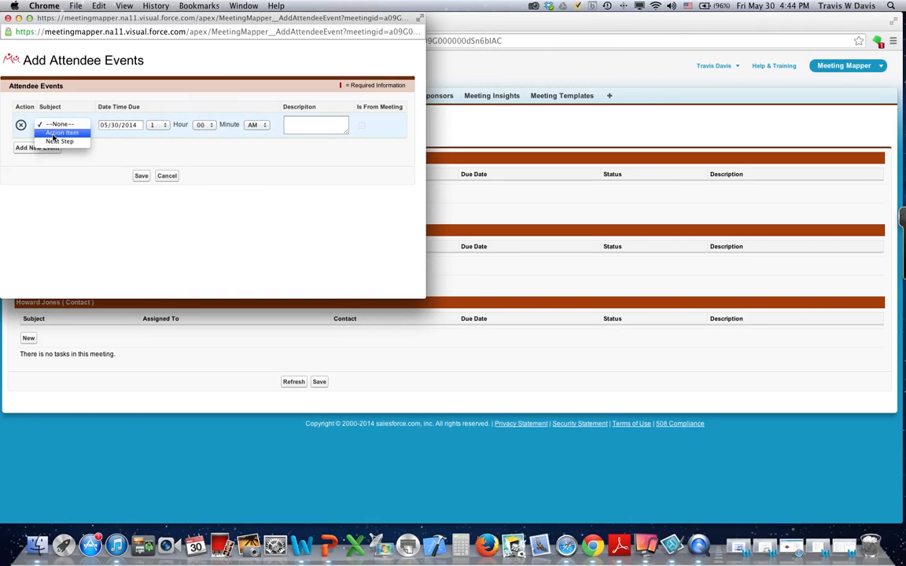
{"action": "left_click", "coordinate": [52, 135]}
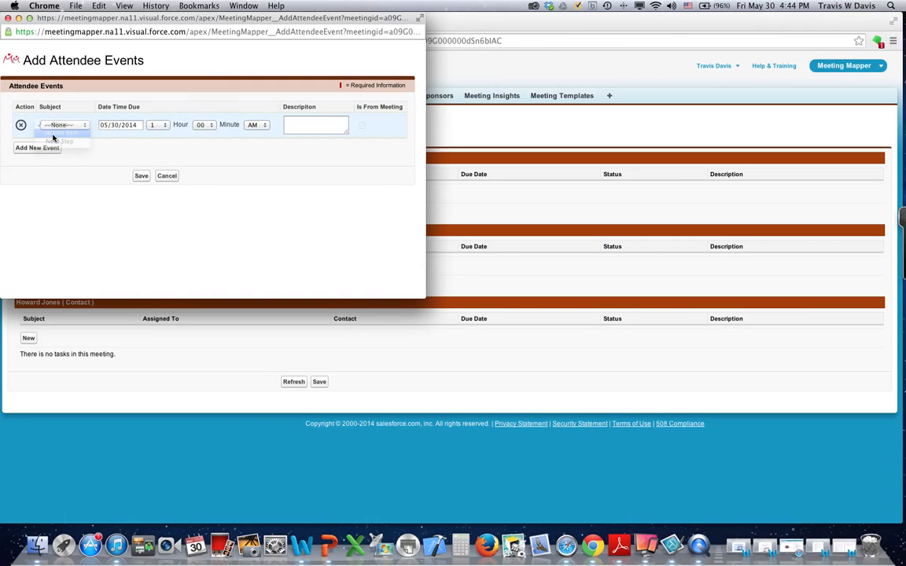
Set the action item's due date to 06/6/2014 and its due time to PM.
{"action": "left_click", "coordinate": [108, 125]}
{"action": "key", "text": "BackSpace"}
{"action": "type", "text": "6"}
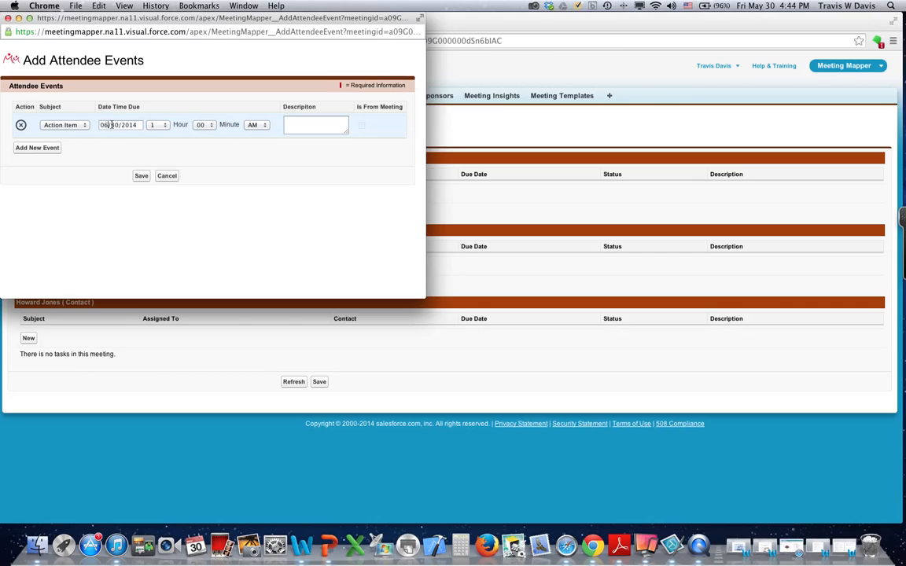
{"action": "double_click", "coordinate": [117, 125]}
{"action": "key", "text": "BackSpace"}
{"action": "type", "text": "6"}
{"action": "left_click", "coordinate": [253, 125]}
{"action": "left_click", "coordinate": [249, 136]}
Enter "Please send location of all the devices." as the action item's description and save the attendee event.
{"action": "left_click", "coordinate": [301, 128]}
{"action": "type", "text": "Pleas"}
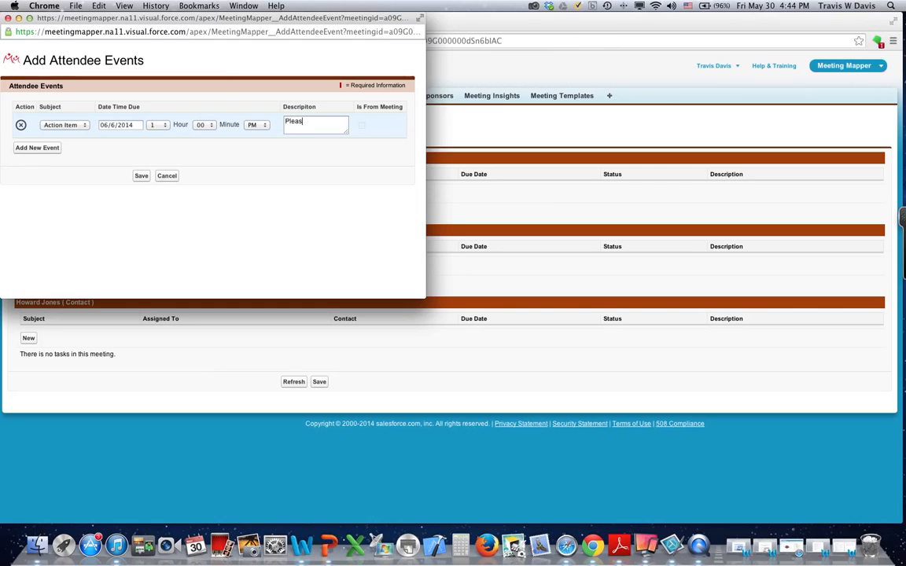
{"action": "type", "text": "e send locatio"}
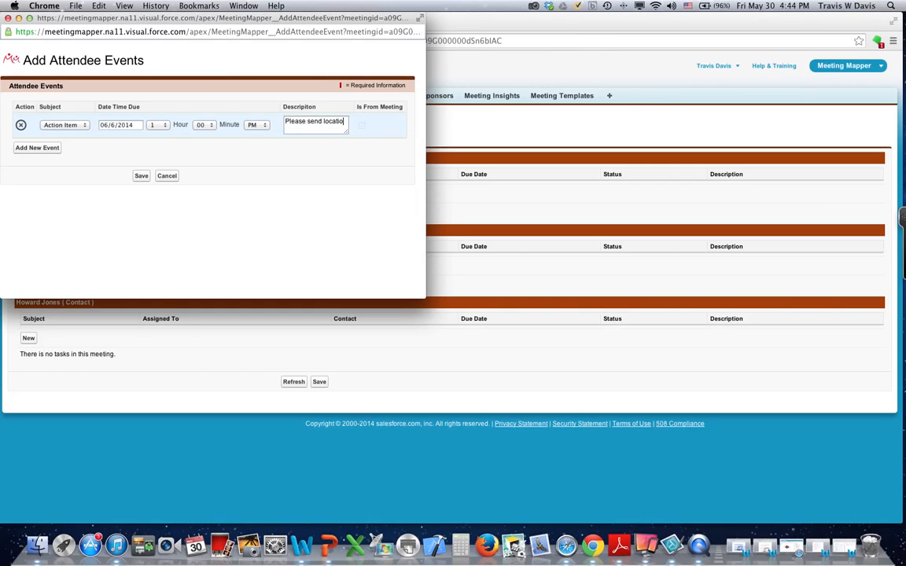
{"action": "type", "text": "n of all the device."}
{"action": "left_click", "coordinate": [141, 177]}
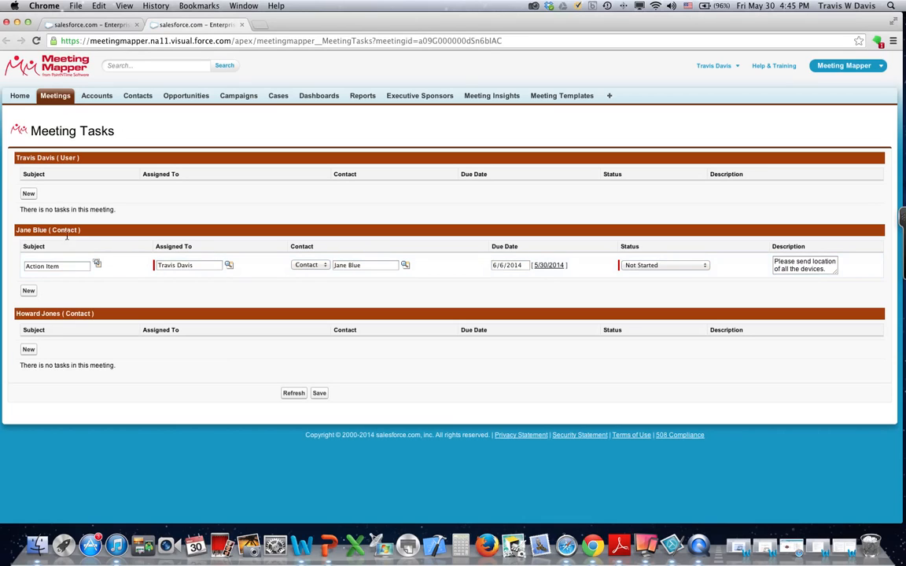
{"action": "left_click", "coordinate": [28, 196]}
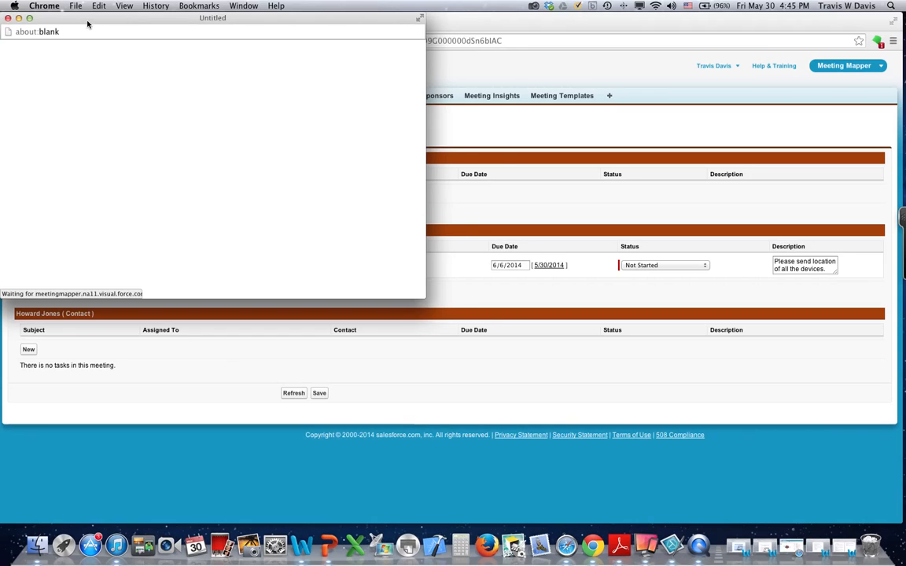
{"action": "left_click_drag", "start_coordinate": [77, 21], "coordinate": [155, 56]}
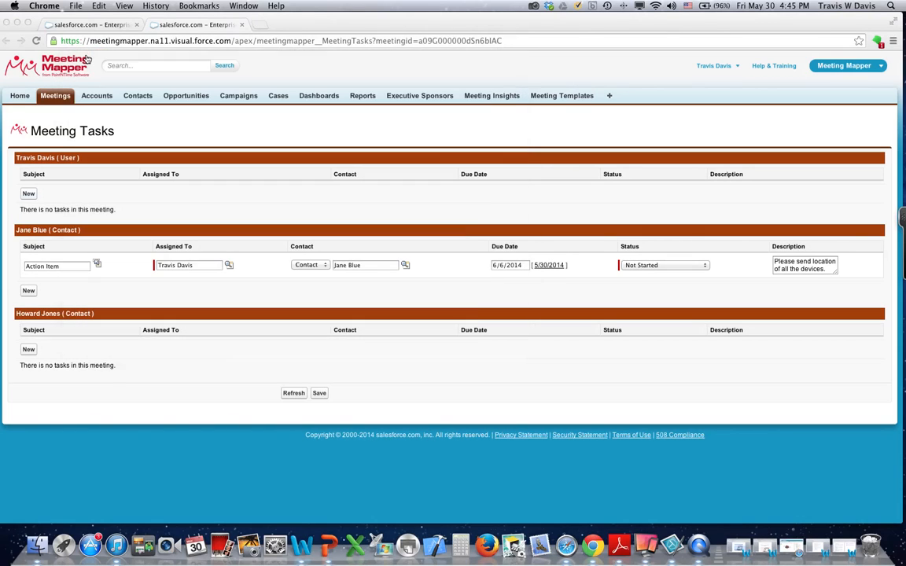
{"action": "left_click", "coordinate": [86, 53]}
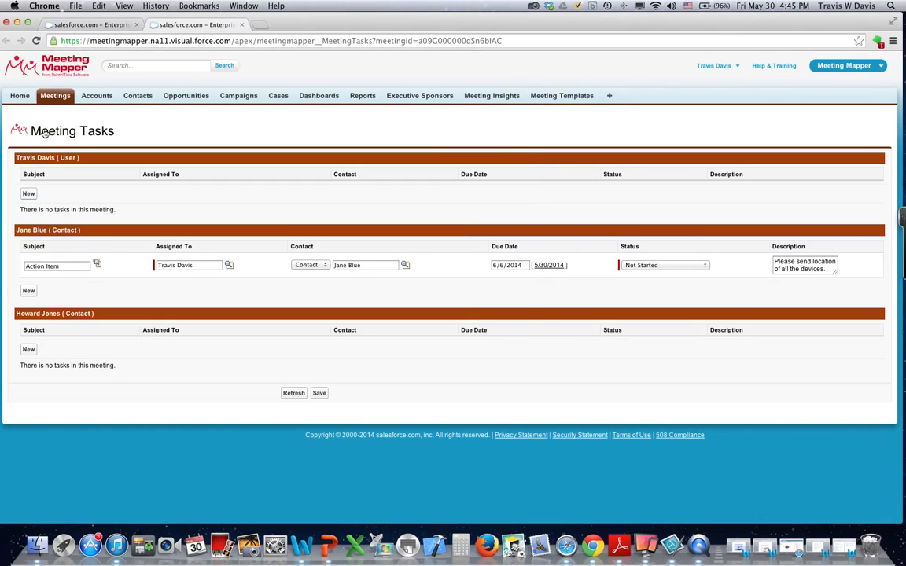
Add a new attendee event with the subject Action Item for the user attendee.
{"action": "left_click", "coordinate": [29, 197]}
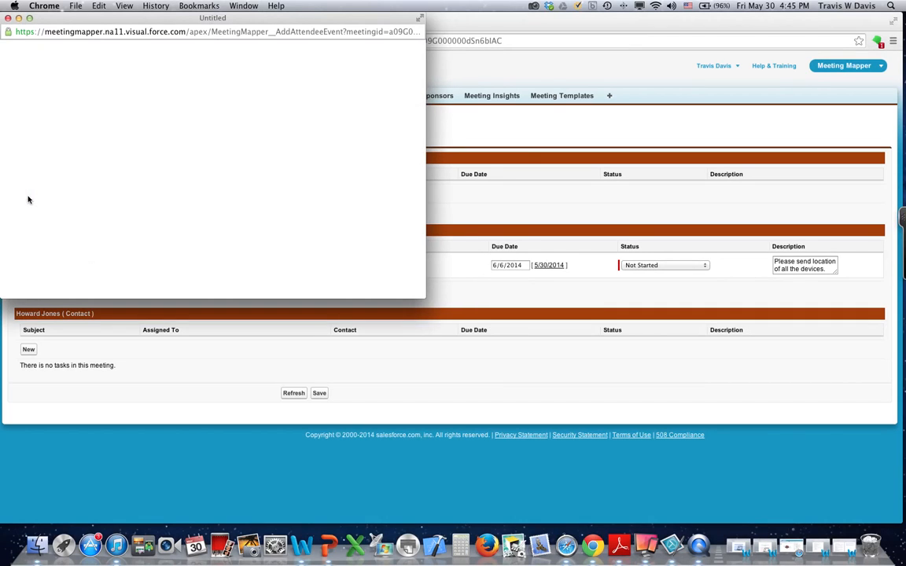
{"action": "left_click", "coordinate": [50, 124]}
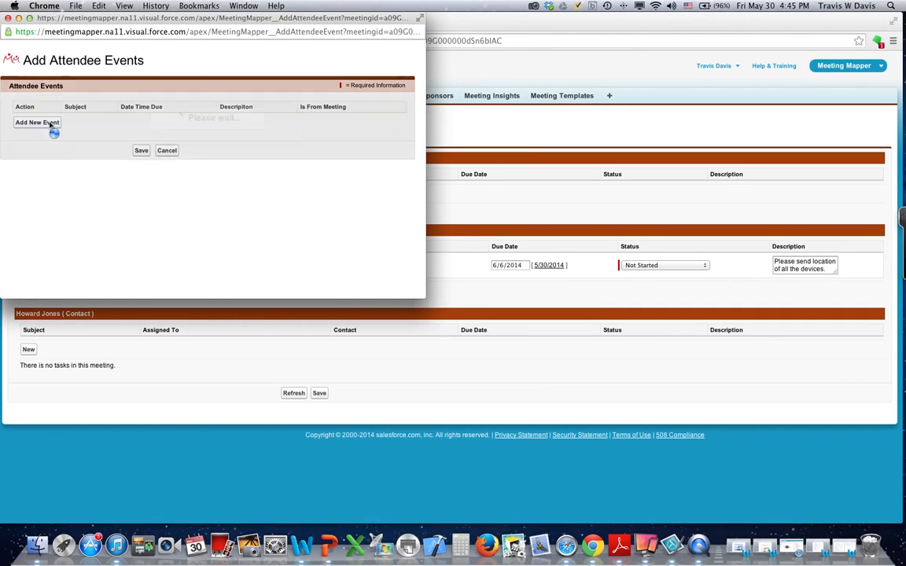
{"action": "left_click", "coordinate": [55, 125]}
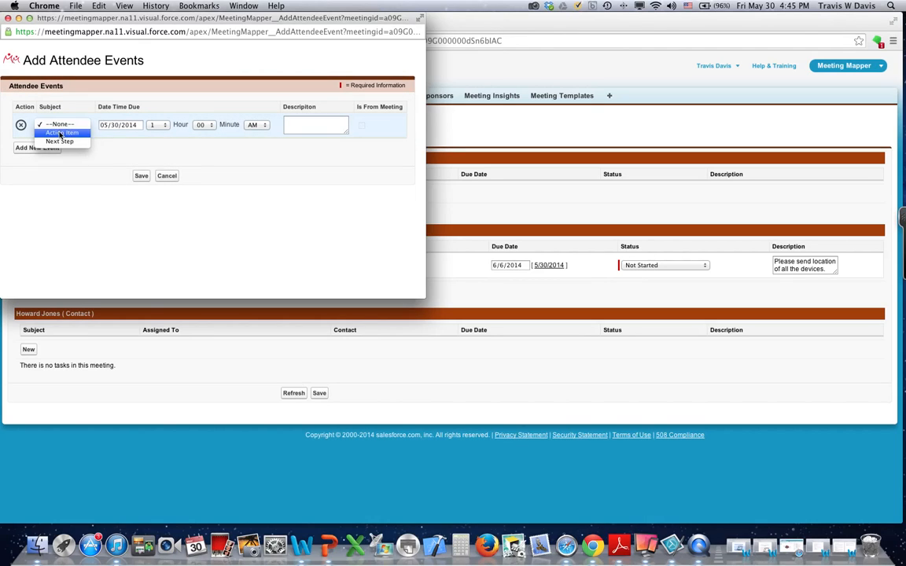
{"action": "left_click", "coordinate": [60, 133]}
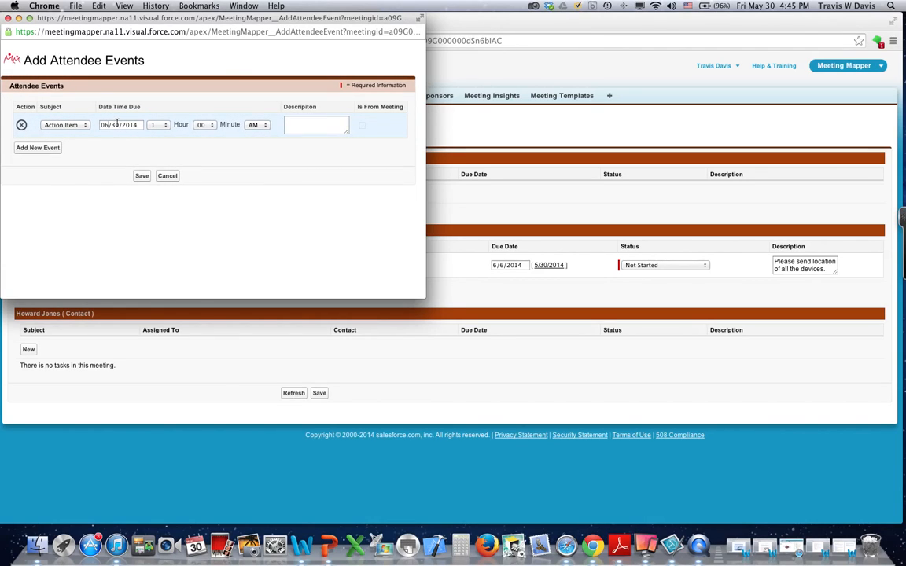
Set the user attendee's action item due date to 06/0/2014 and its due time to 2:00 PM.
{"action": "double_click", "coordinate": [116, 125]}
{"action": "key", "text": "BackSpace"}
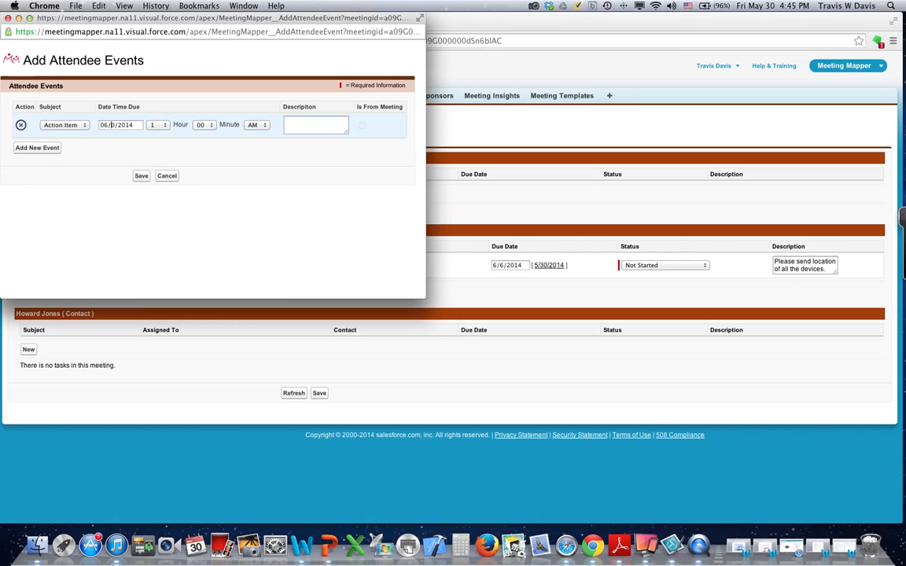
{"action": "left_click", "coordinate": [256, 126]}
{"action": "left_click", "coordinate": [253, 134]}
{"action": "left_click", "coordinate": [157, 125]}
Describe the user attendee's action item as "Send pricing." and save the event.
{"action": "left_click", "coordinate": [311, 125]}
{"action": "type", "text": "Send pricing."}
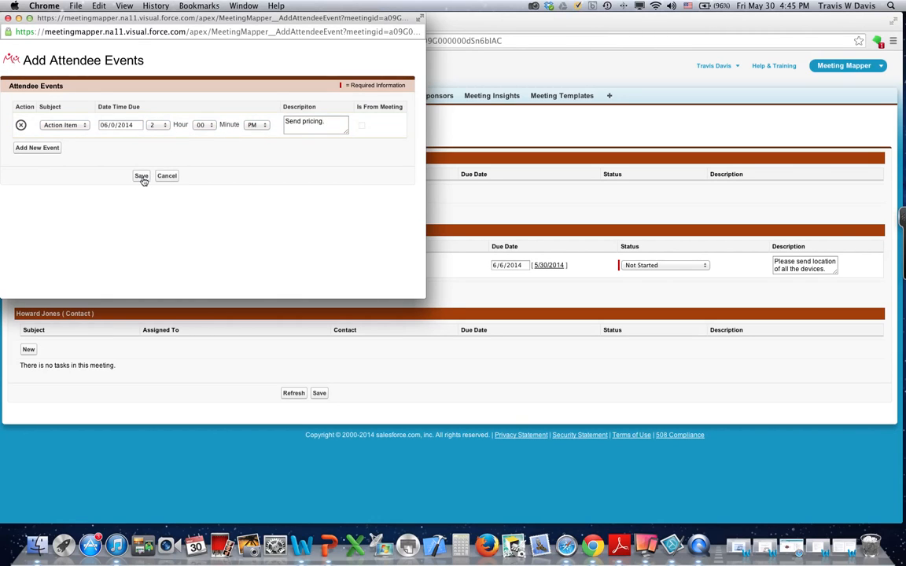
{"action": "left_click", "coordinate": [140, 175]}
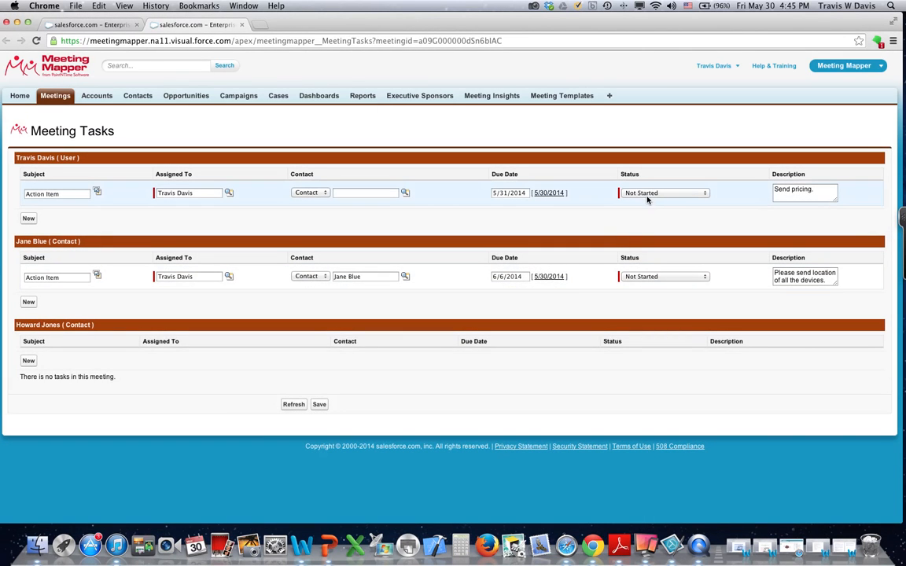
Set the status of both meeting action items to In Progress and save the meeting tasks.
{"action": "left_click", "coordinate": [649, 194]}
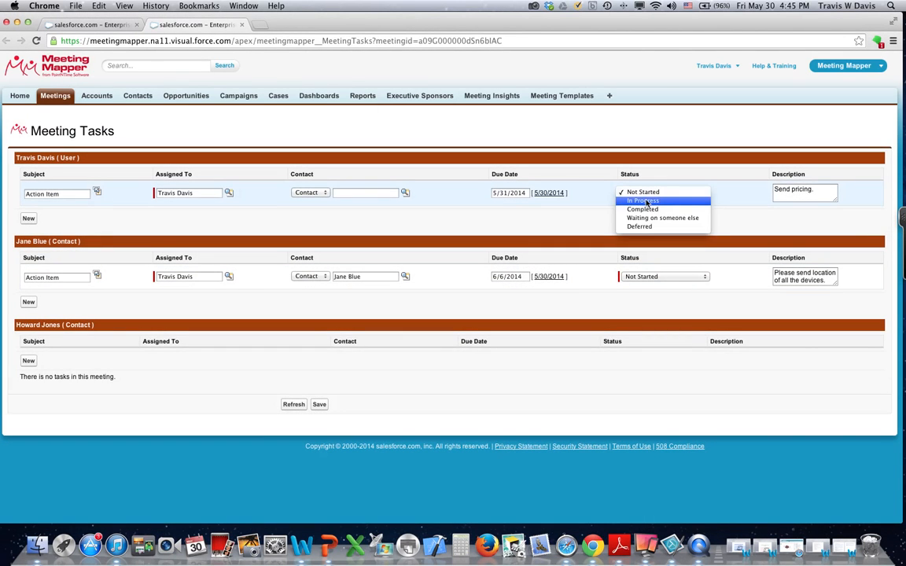
{"action": "left_click", "coordinate": [648, 201]}
{"action": "left_click", "coordinate": [647, 277]}
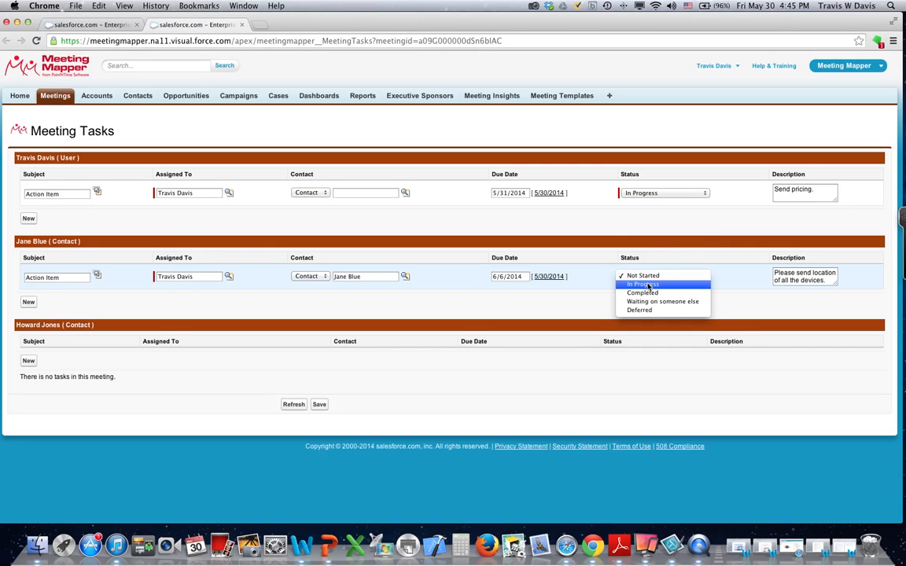
{"action": "left_click", "coordinate": [648, 284]}
{"action": "left_click", "coordinate": [318, 404]}
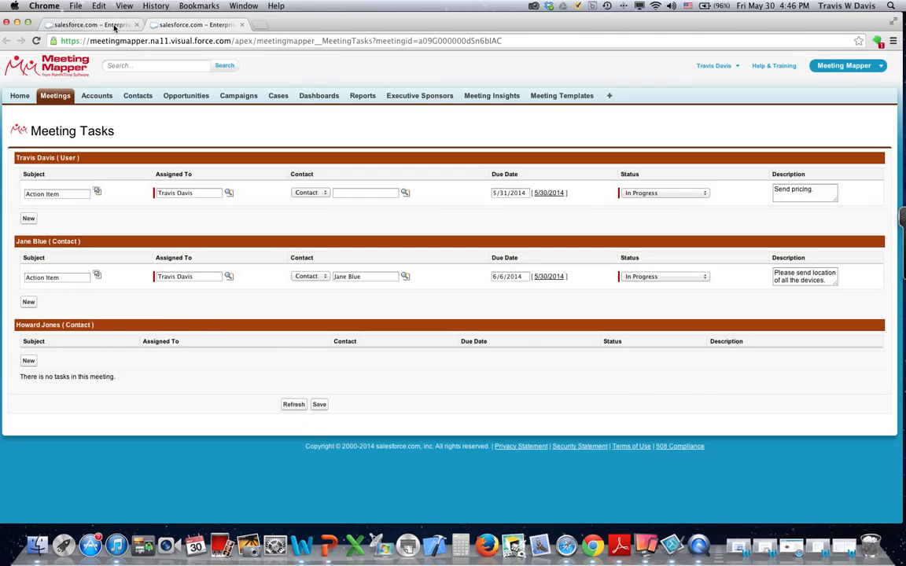
In the Initial Meeting record, mark Objective 4 as not met with the reason "Need more time." and save.
{"action": "left_click", "coordinate": [111, 27]}
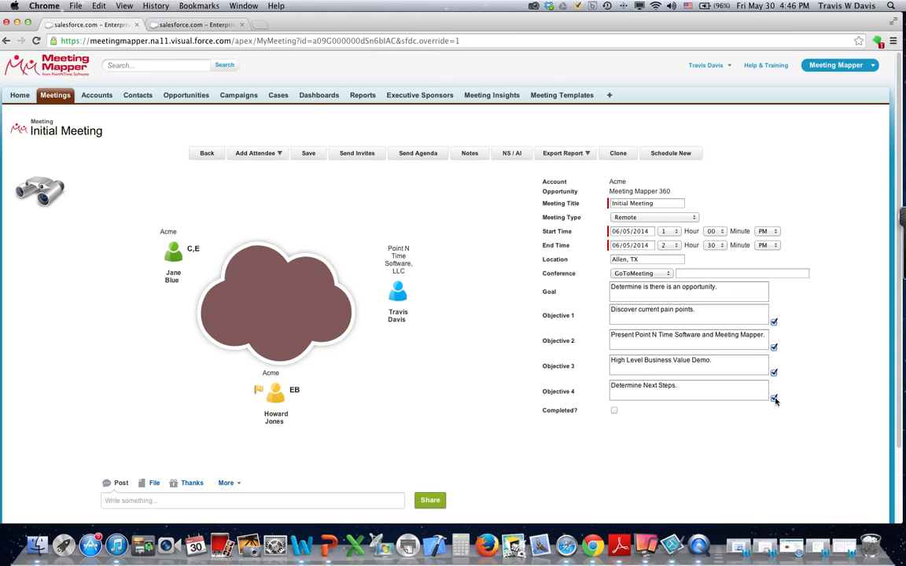
{"action": "left_click", "coordinate": [774, 398]}
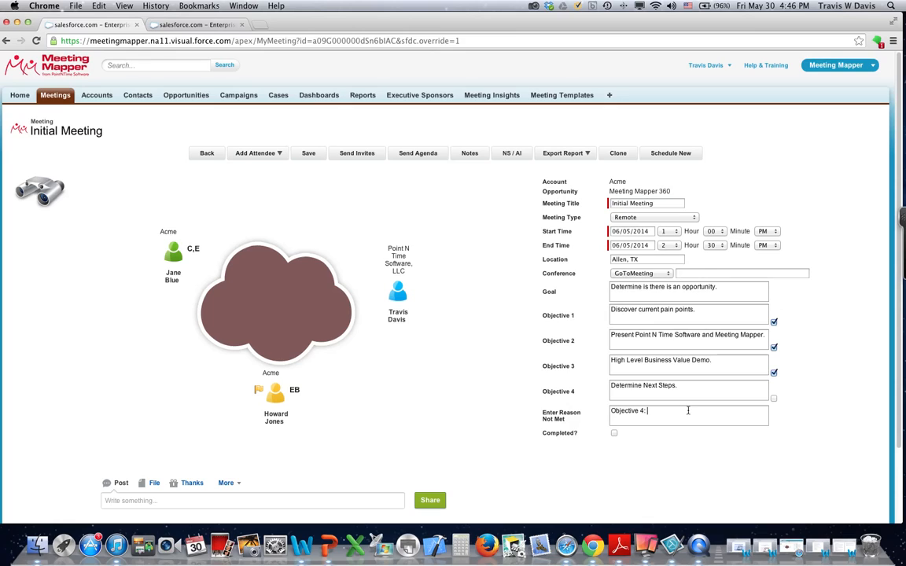
{"action": "type", "text": "Need more time."}
{"action": "left_click", "coordinate": [318, 162]}
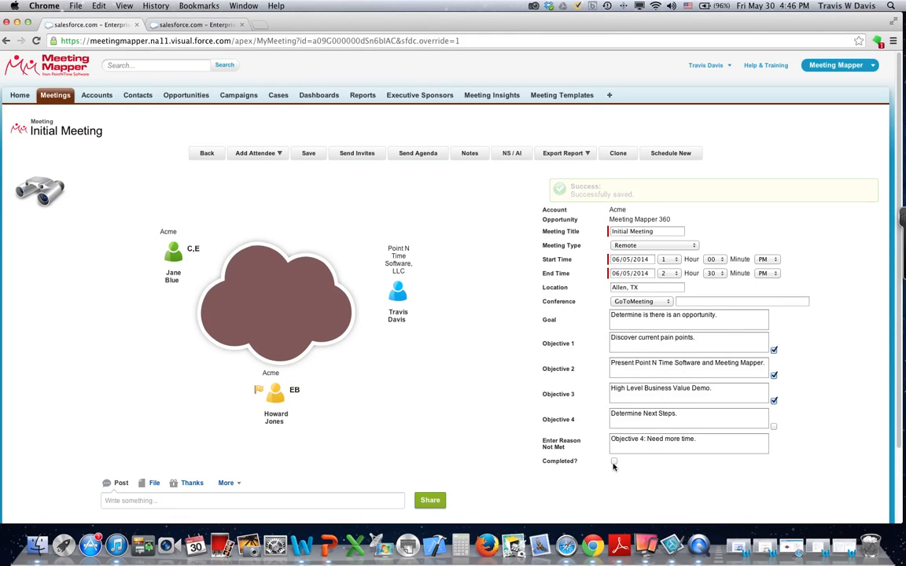
Mark the meeting completed, with DesktopNow, Ease of Use and Business Value as hot insights and no not-hot insights.
{"action": "left_click", "coordinate": [615, 462]}
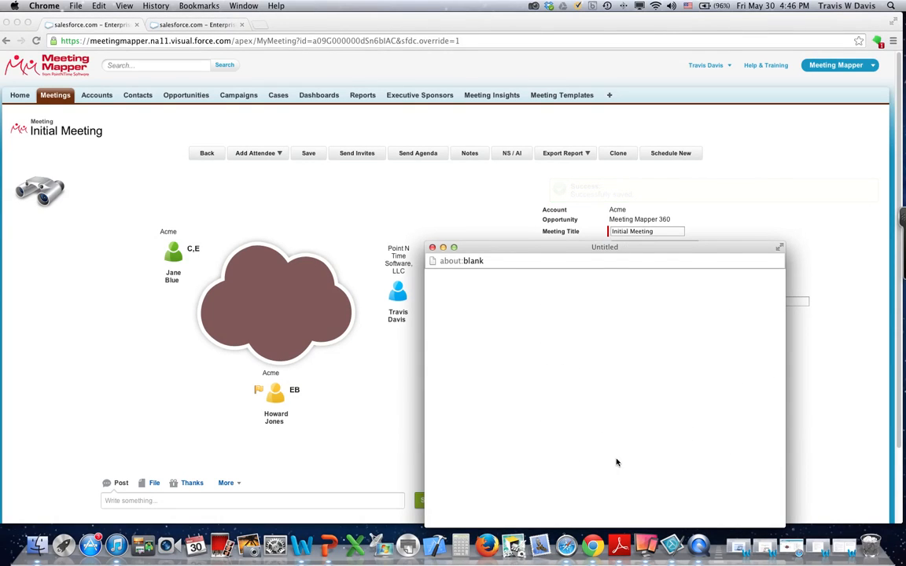
{"action": "left_click_drag", "start_coordinate": [515, 253], "coordinate": [314, 117]}
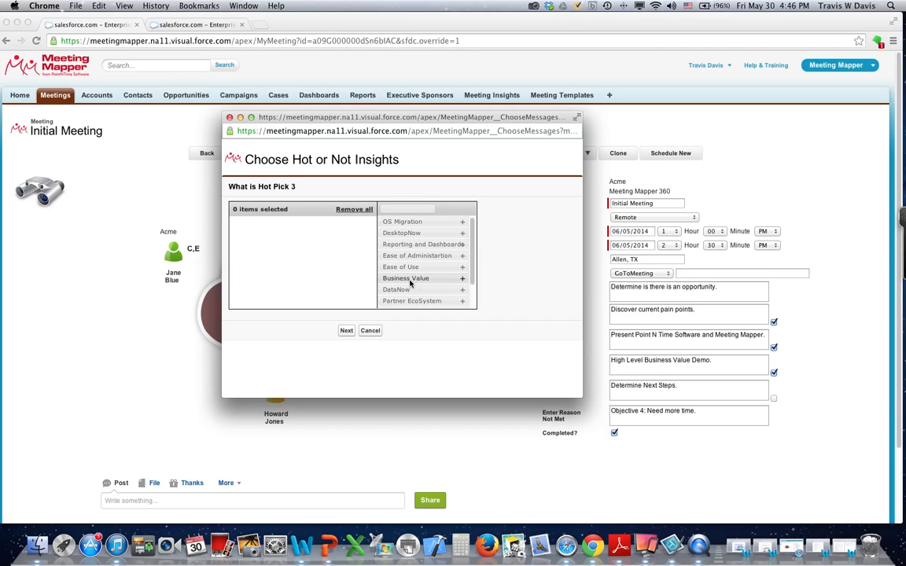
{"action": "left_click", "coordinate": [462, 234]}
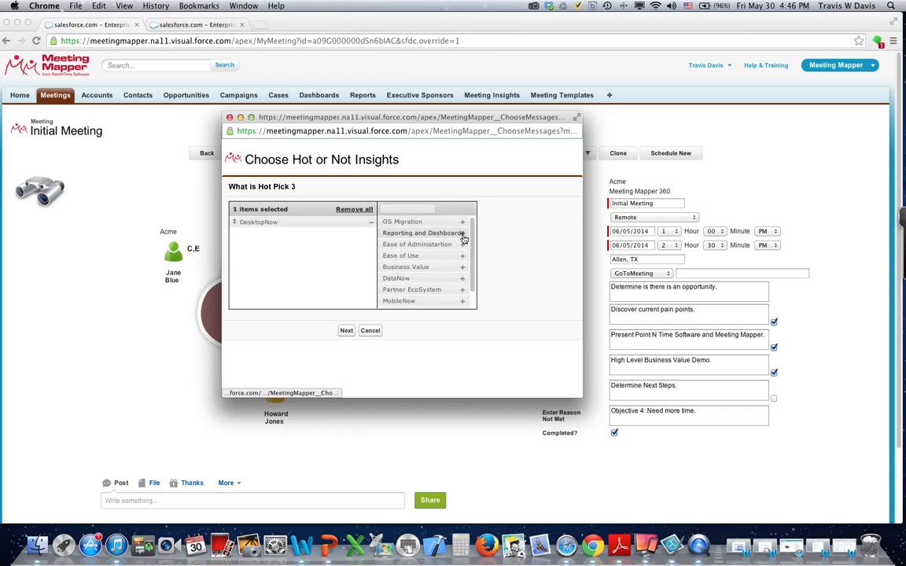
{"action": "left_click", "coordinate": [463, 256]}
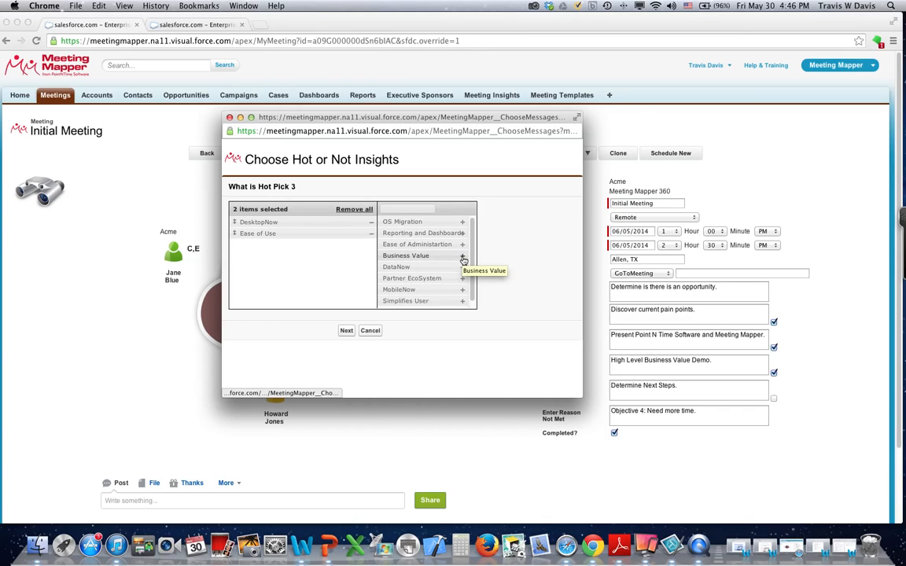
{"action": "left_click", "coordinate": [463, 259]}
{"action": "left_click", "coordinate": [347, 332]}
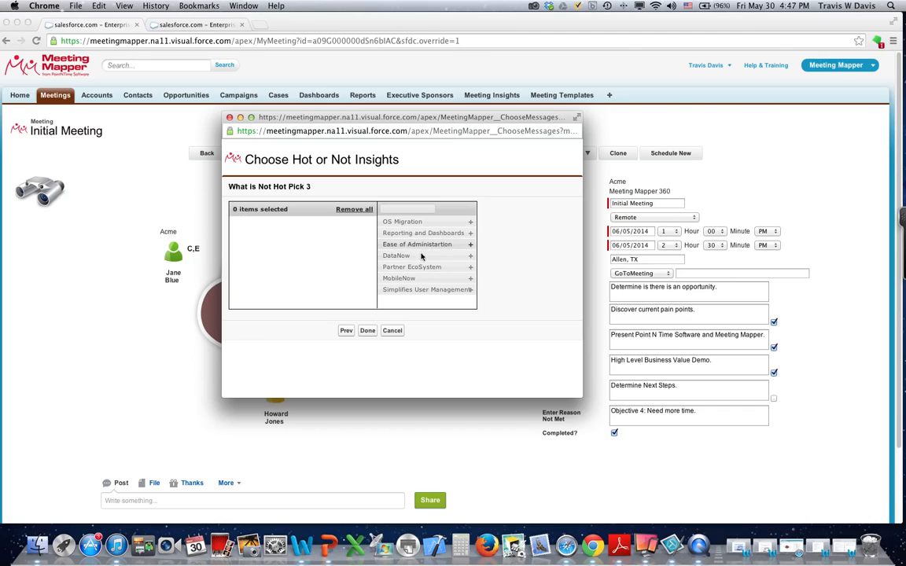
{"action": "left_click", "coordinate": [367, 332]}
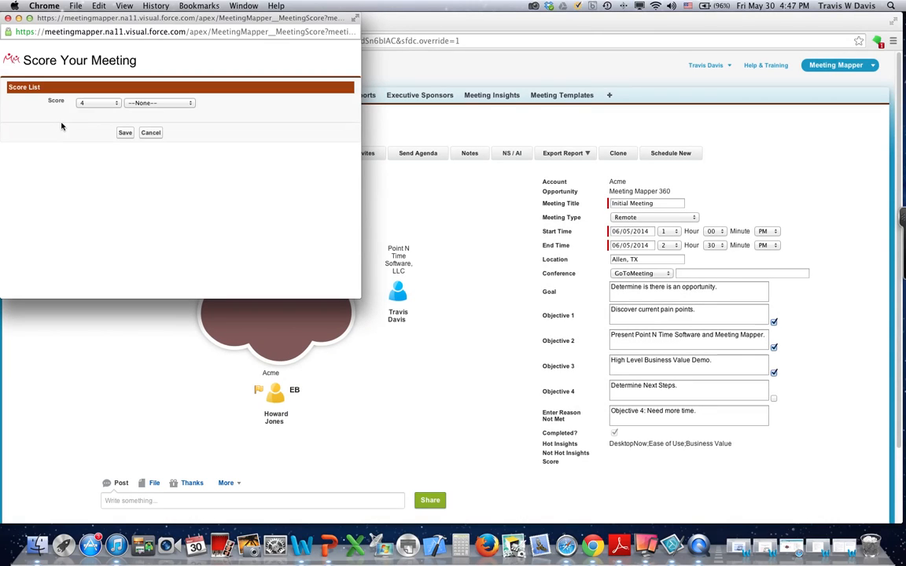
Try a meeting score of 5 and view the reasons offered for it.
{"action": "left_click", "coordinate": [87, 105]}
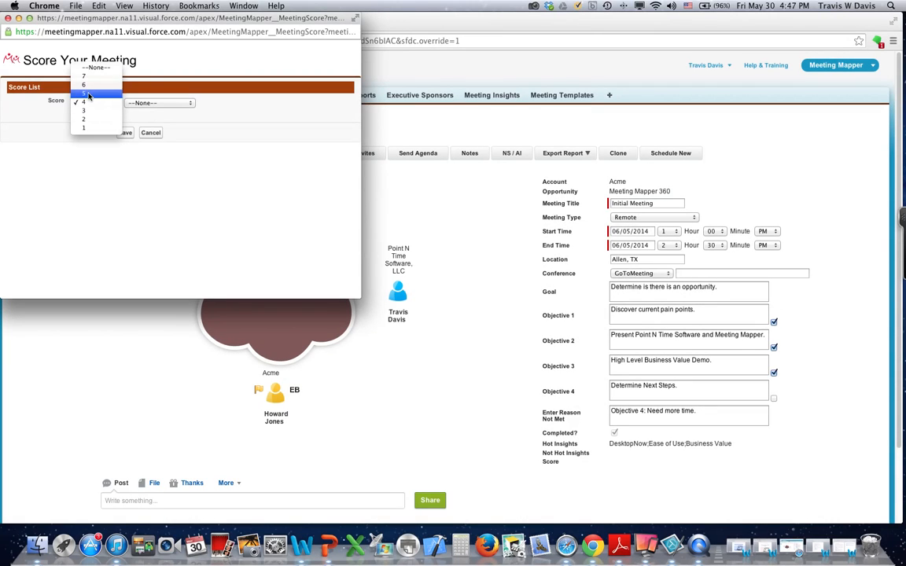
{"action": "left_click", "coordinate": [85, 93]}
{"action": "left_click", "coordinate": [146, 104]}
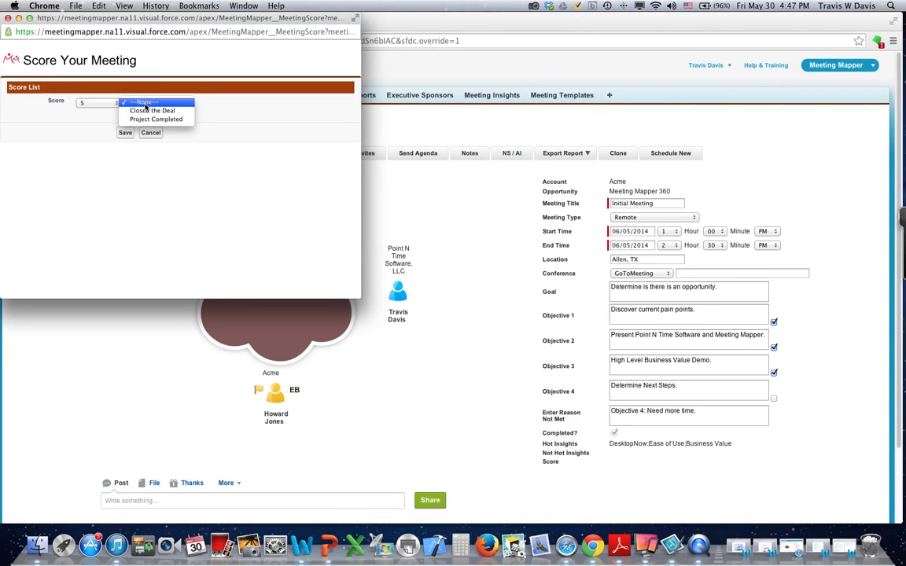
{"action": "left_click", "coordinate": [103, 103]}
Score the meeting 4 with the reason "Move to next stage" and save the score.
{"action": "left_click", "coordinate": [102, 104]}
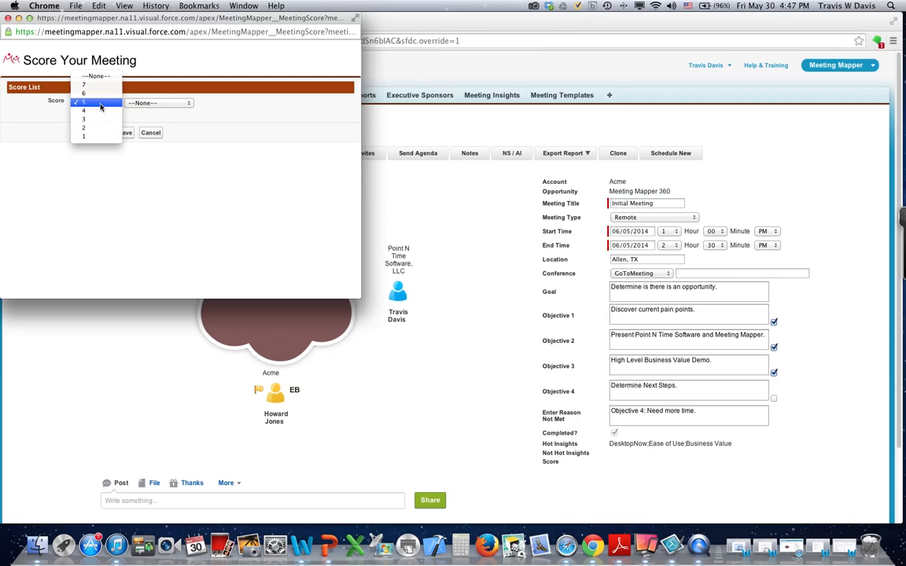
{"action": "left_click", "coordinate": [94, 114]}
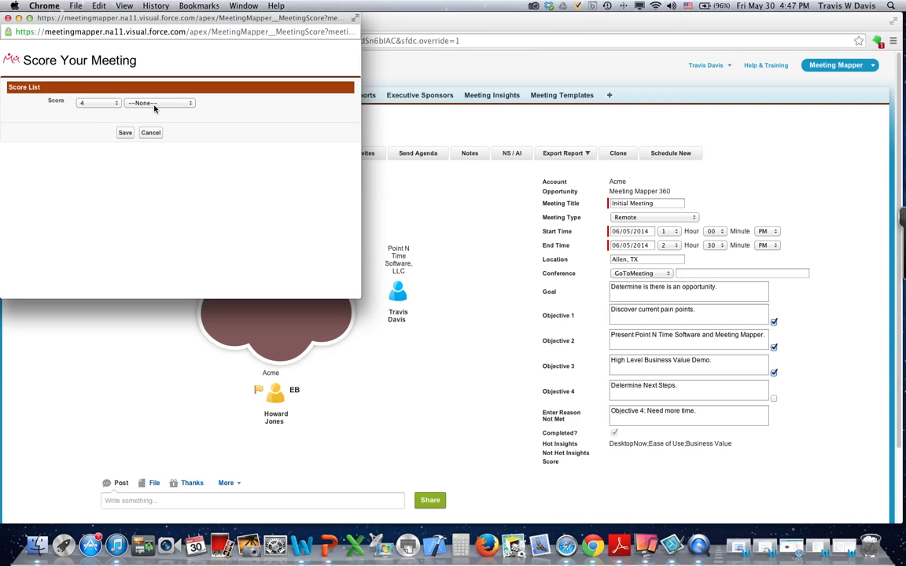
{"action": "left_click", "coordinate": [153, 104]}
{"action": "left_click", "coordinate": [148, 120]}
{"action": "left_click", "coordinate": [125, 134]}
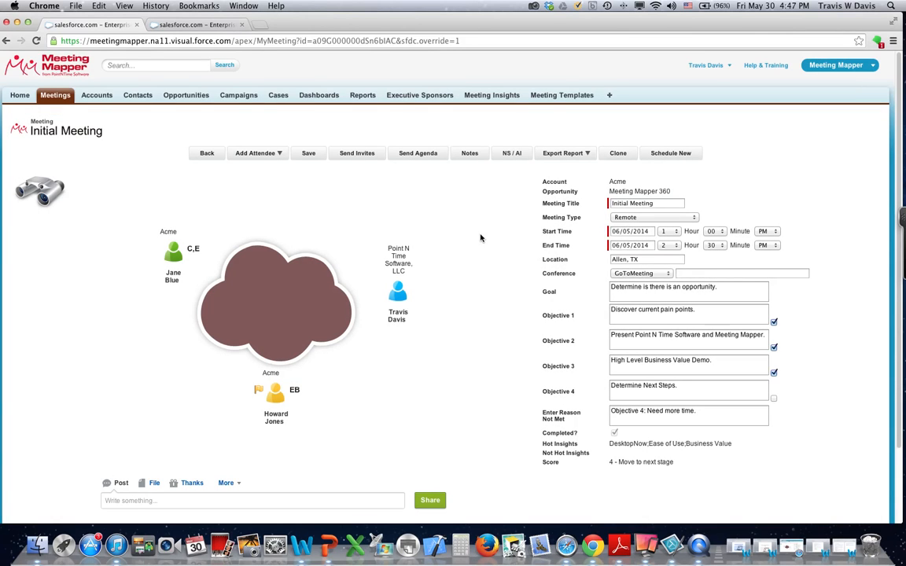
Export the meeting's public report and review its attendees, meeting notes and action items.
{"action": "left_click", "coordinate": [558, 155]}
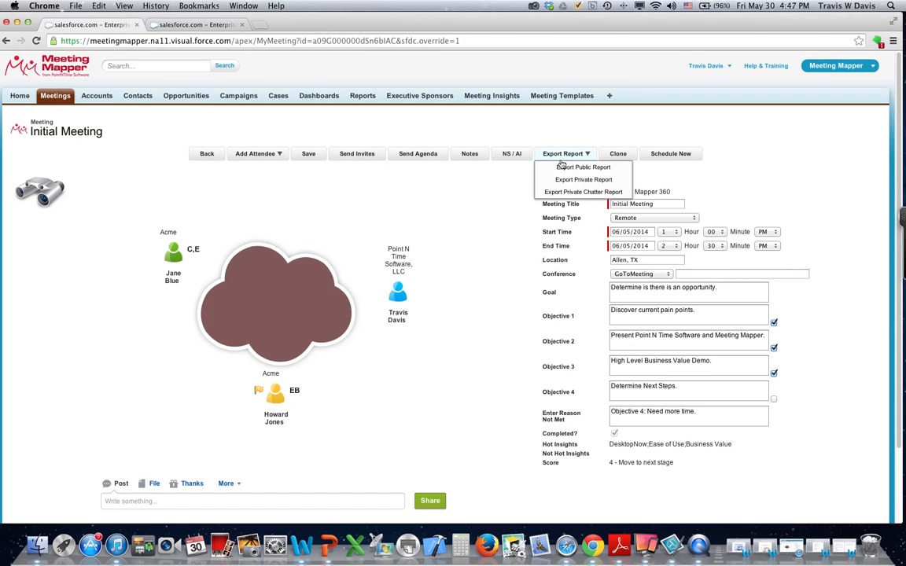
{"action": "left_click", "coordinate": [561, 170]}
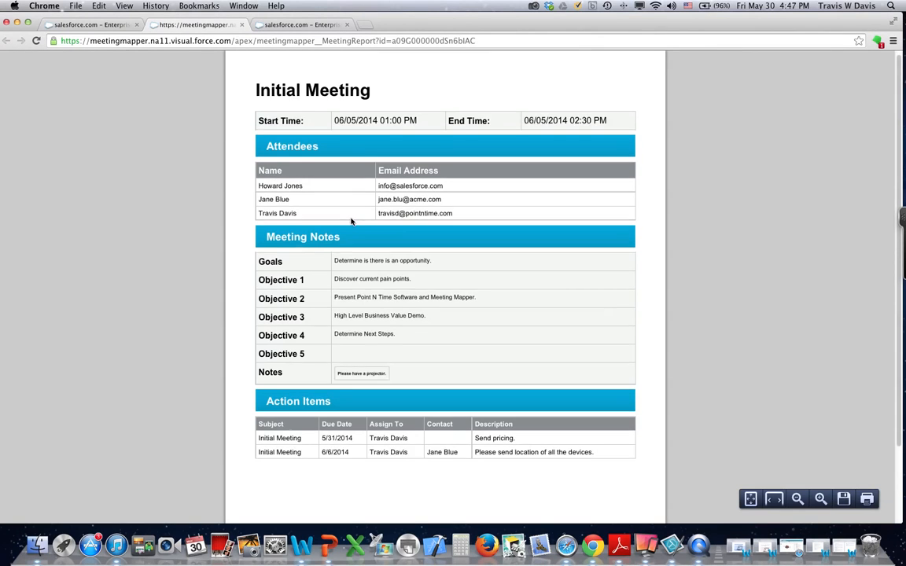
{"action": "scroll", "coordinate": [351, 221], "scroll_direction": "down", "scroll_amount": 2}
{"action": "scroll", "coordinate": [351, 221], "scroll_direction": "up", "scroll_amount": 2}
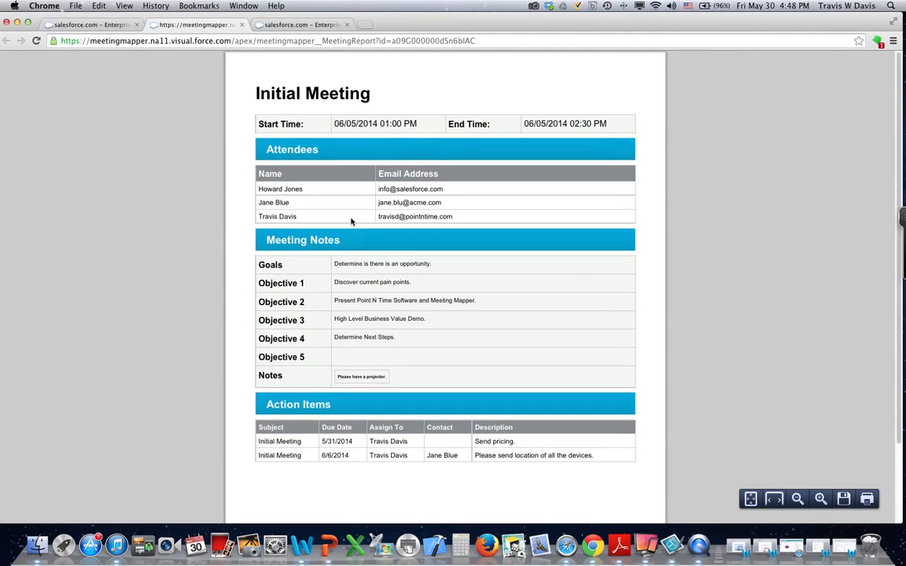
Export the meeting's private report and review its attendee stances and roles, internal notes, insights, meeting score and action items.
{"action": "left_click", "coordinate": [108, 25]}
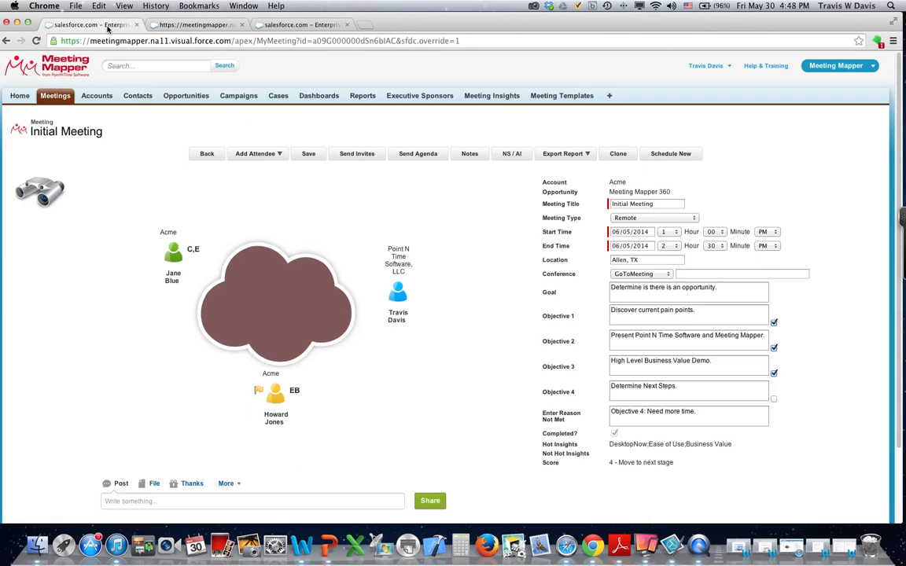
{"action": "left_click", "coordinate": [558, 155]}
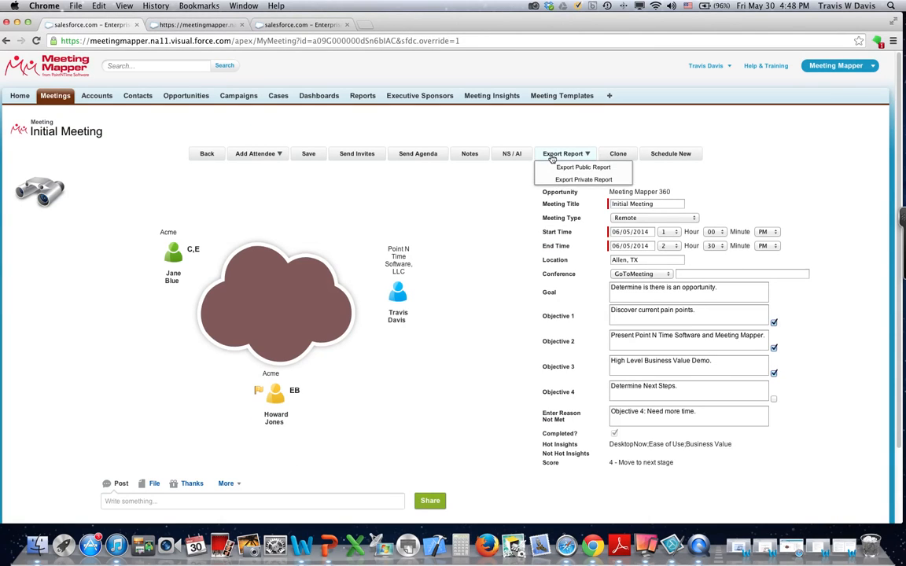
{"action": "left_click", "coordinate": [568, 180]}
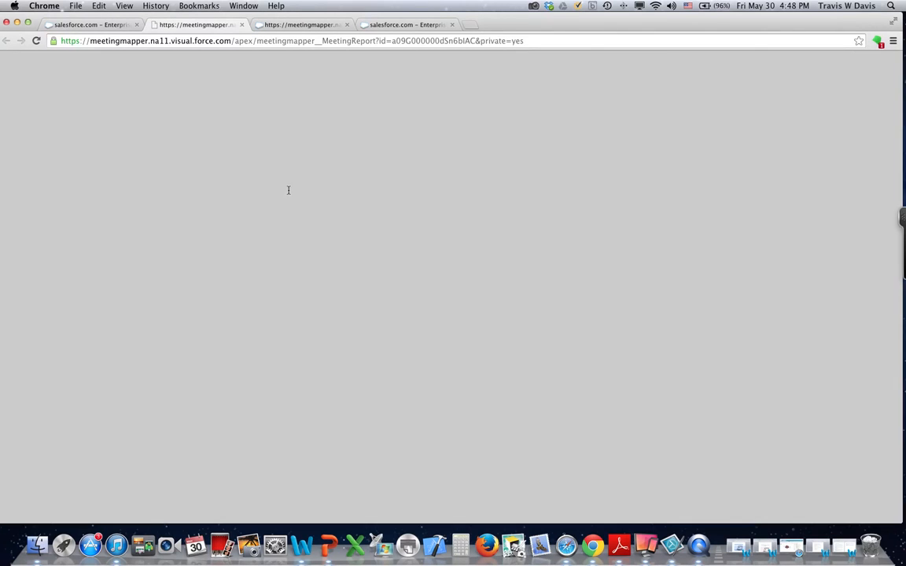
{"action": "scroll", "coordinate": [379, 202], "scroll_direction": "down", "scroll_amount": 3}
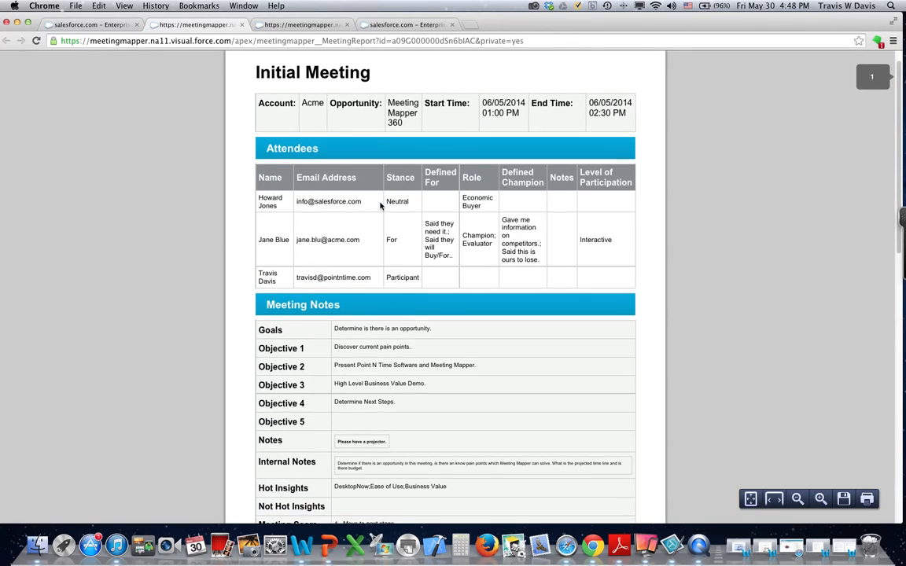
{"action": "scroll", "coordinate": [380, 206], "scroll_direction": "down", "scroll_amount": 3}
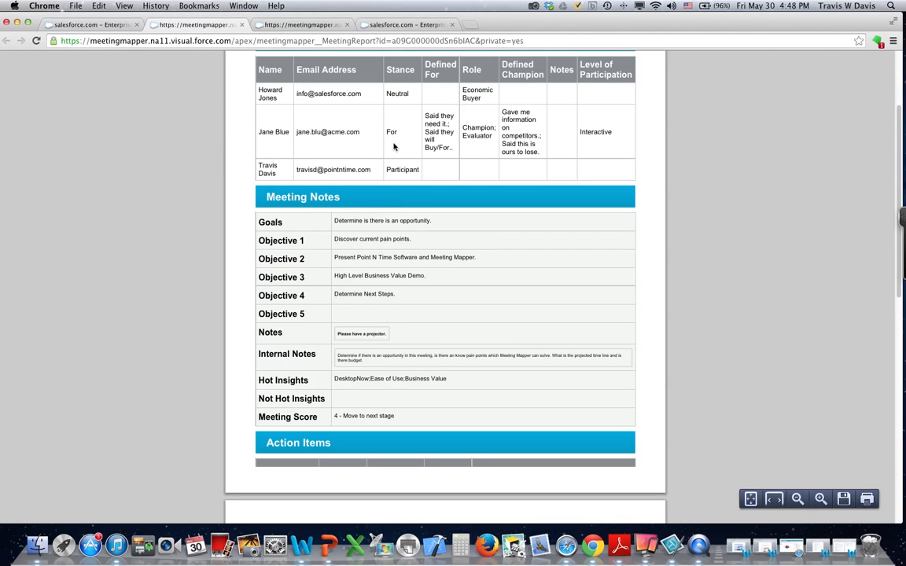
{"action": "scroll", "coordinate": [392, 205], "scroll_direction": "down", "scroll_amount": 5}
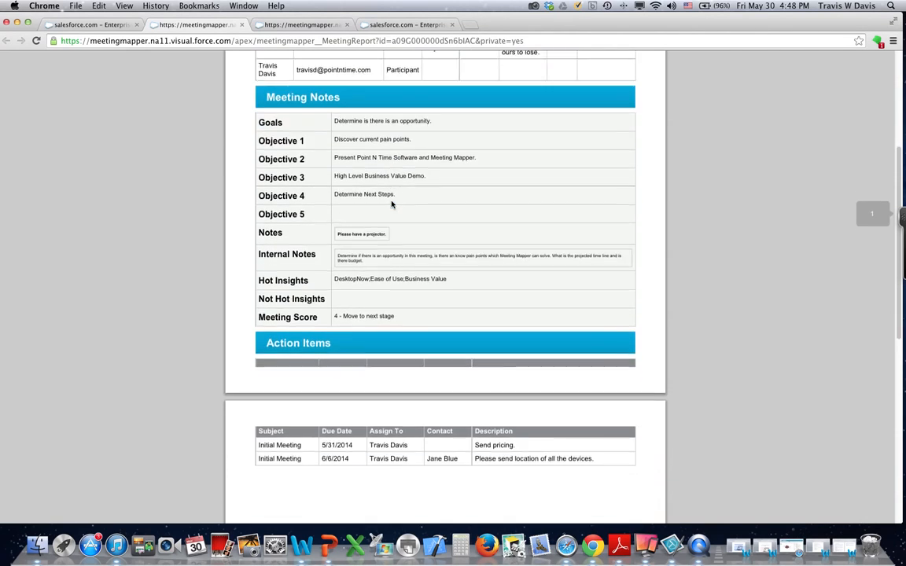
{"action": "scroll", "coordinate": [391, 205], "scroll_direction": "up", "scroll_amount": 10}
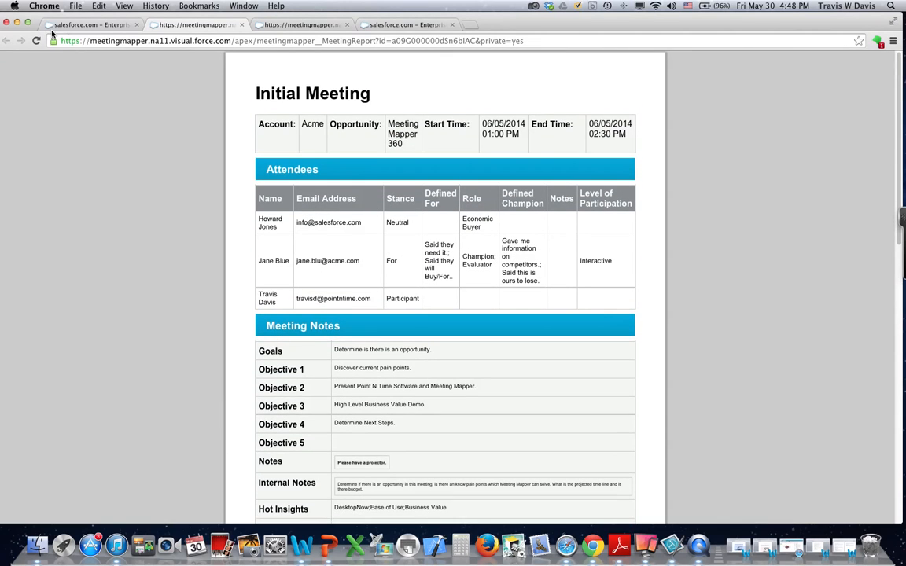
Return from the Initial Meeting to the Meeting Mapper 360 opportunity and view its list of meetings.
{"action": "left_click", "coordinate": [83, 26]}
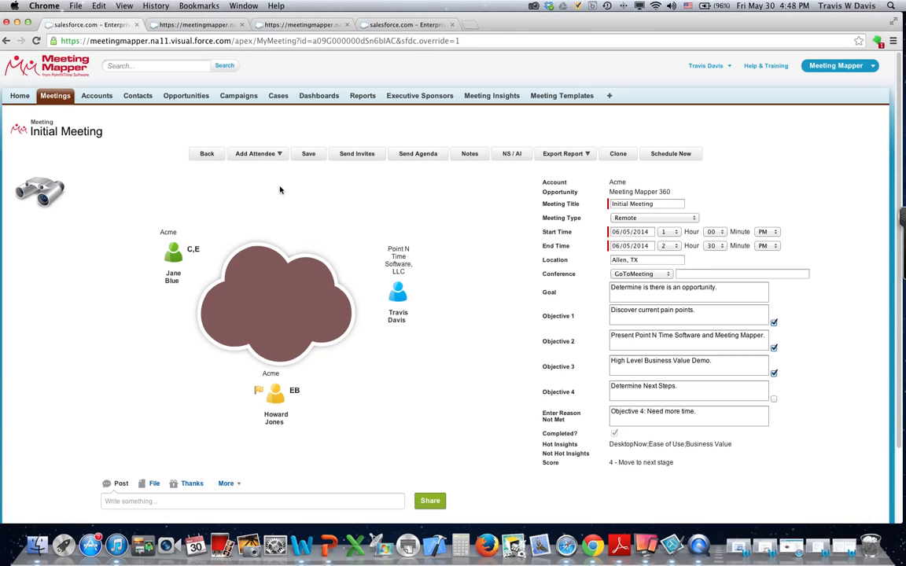
{"action": "left_click", "coordinate": [207, 155]}
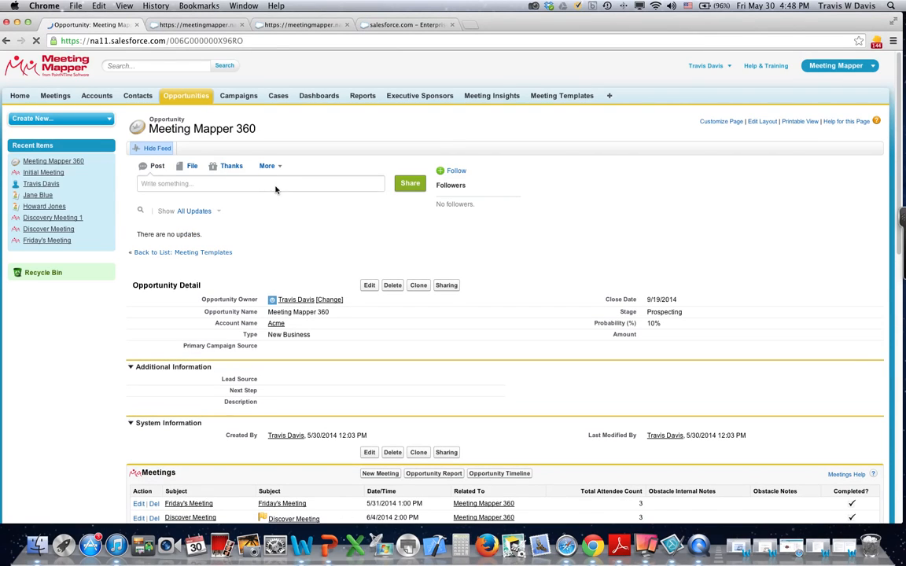
{"action": "scroll", "coordinate": [295, 200], "scroll_direction": "down", "scroll_amount": 5}
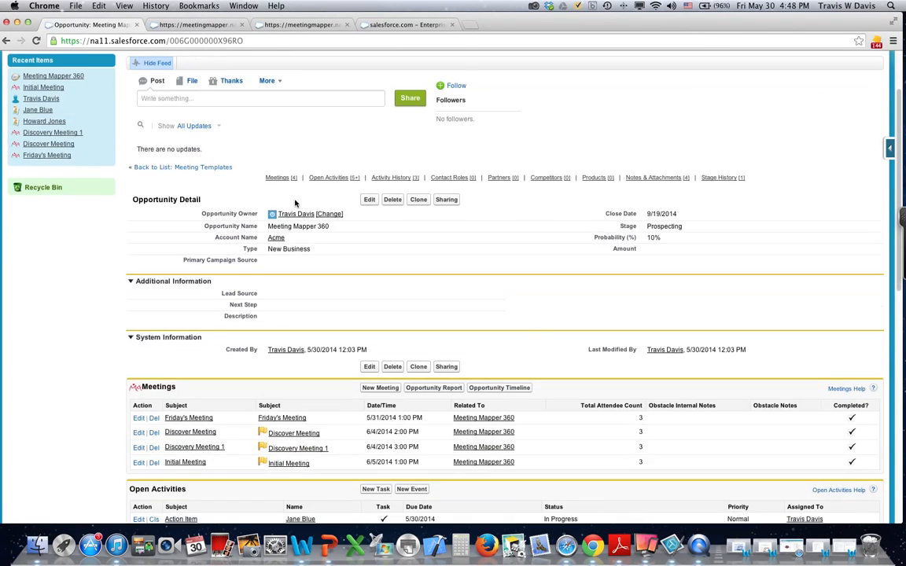